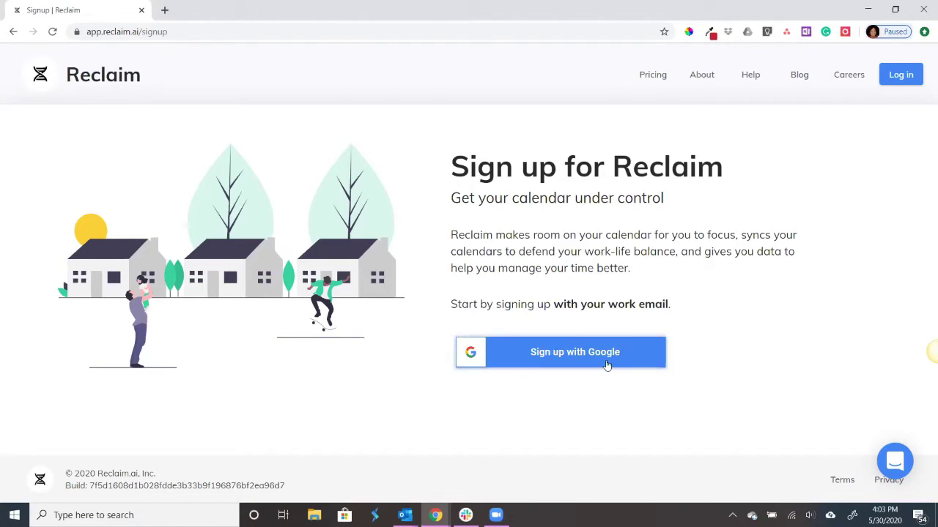
# - Sign up to Reclaim with Google using the saved work account and its autofilled password
pyautogui.click(605, 361)
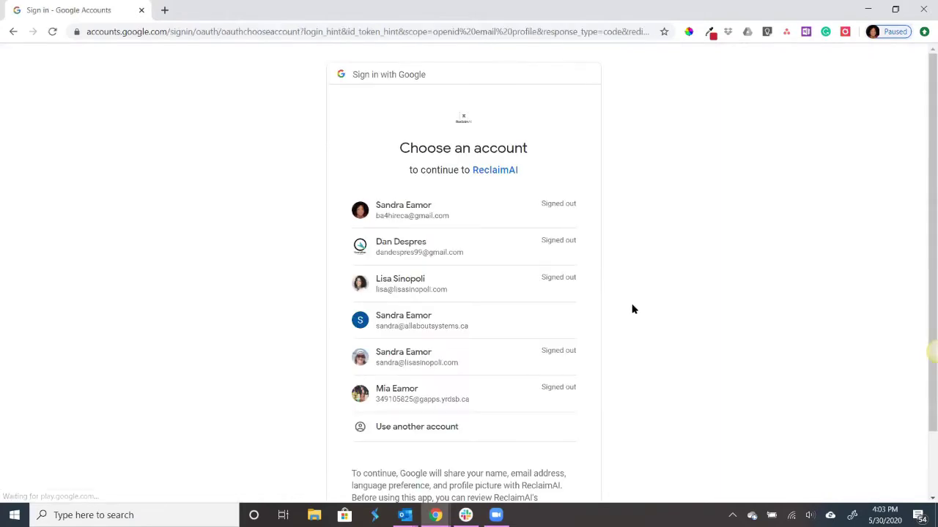
pyautogui.scroll(-1, 632, 308)
pyautogui.click(451, 353)
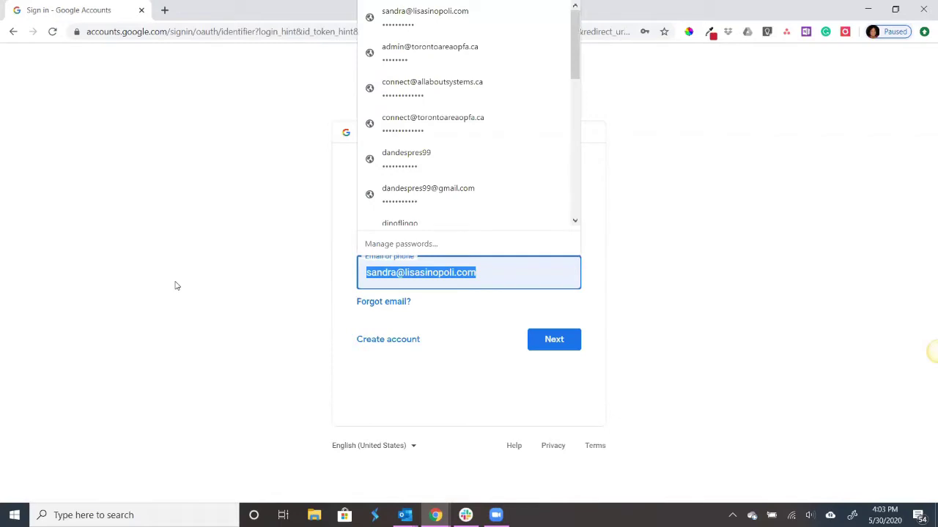
pyautogui.press('BackSpace')
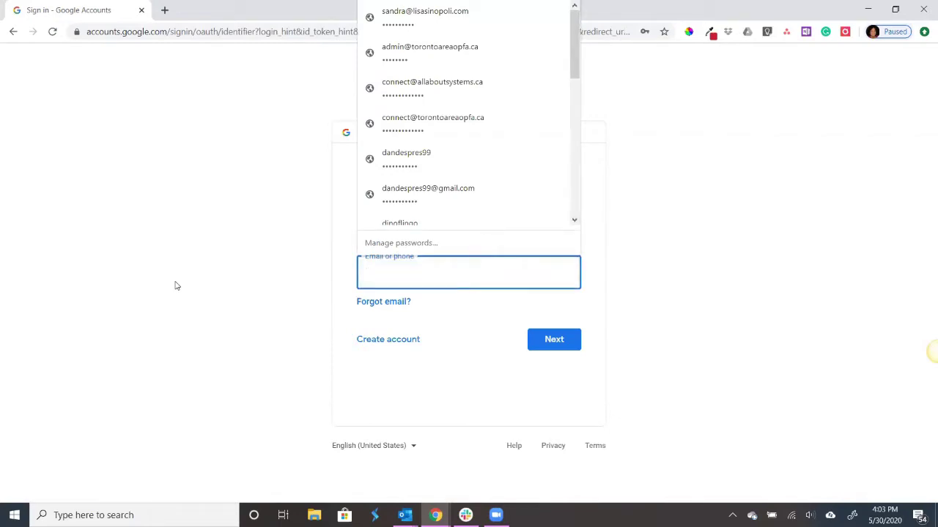
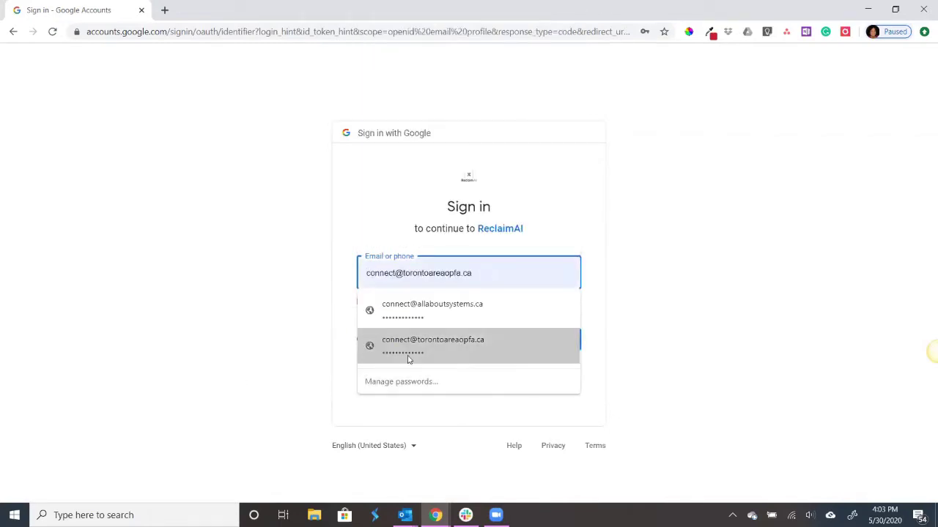
pyautogui.click(408, 359)
pyautogui.click(545, 347)
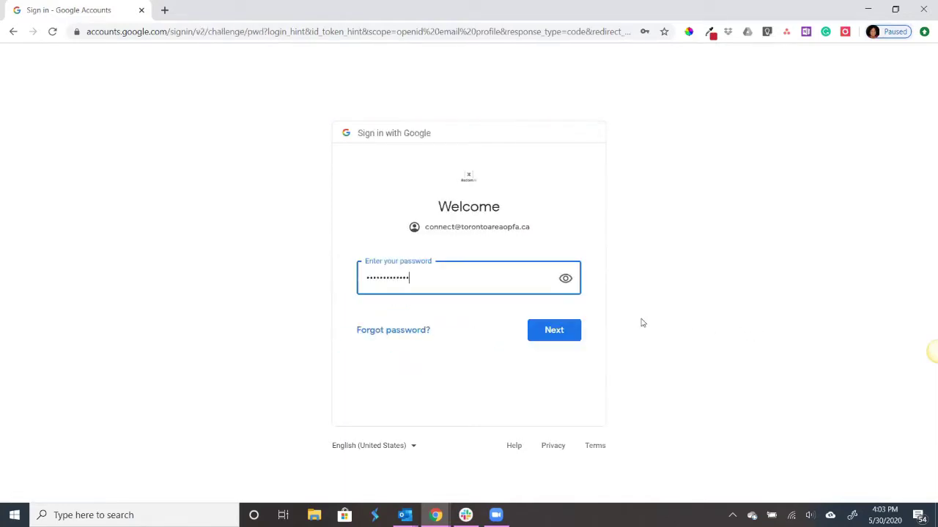
pyautogui.click(555, 336)
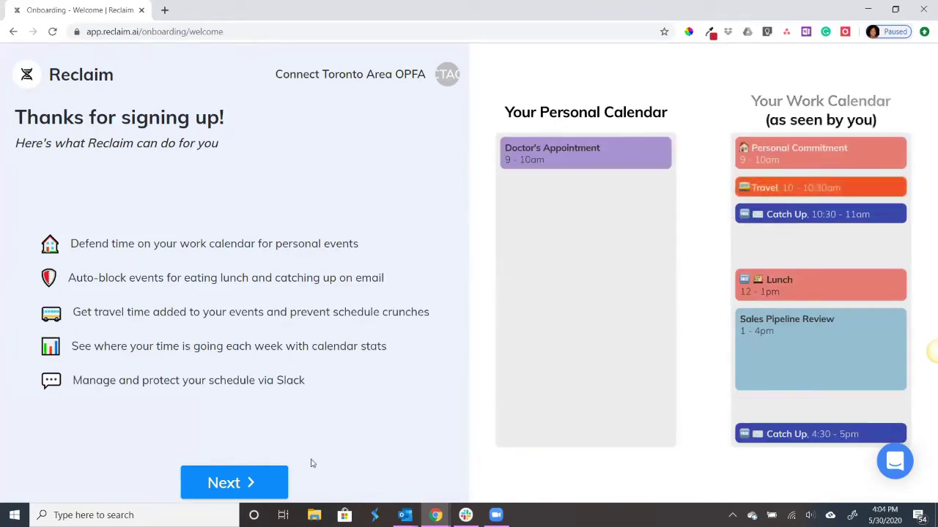
# - Advance past the Welcome and 'What about my data?' onboarding pages
pyautogui.click(251, 483)
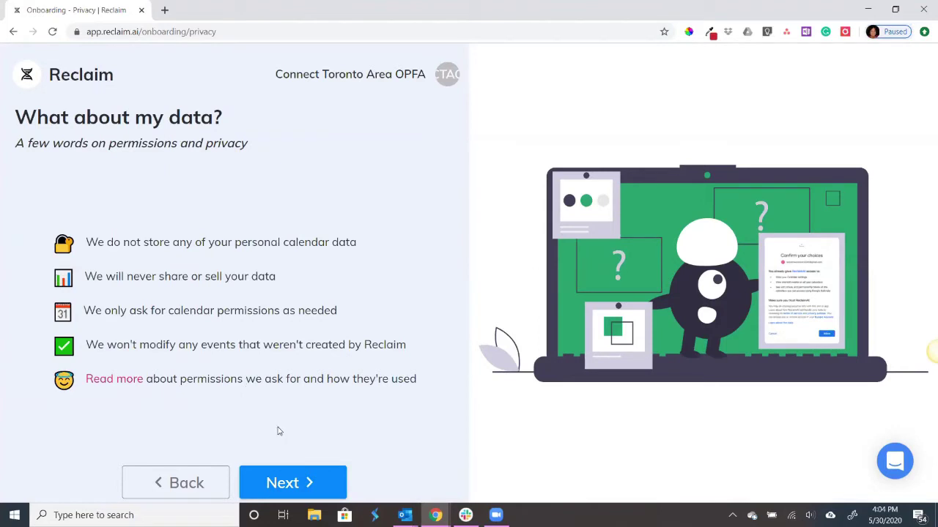
pyautogui.click(288, 483)
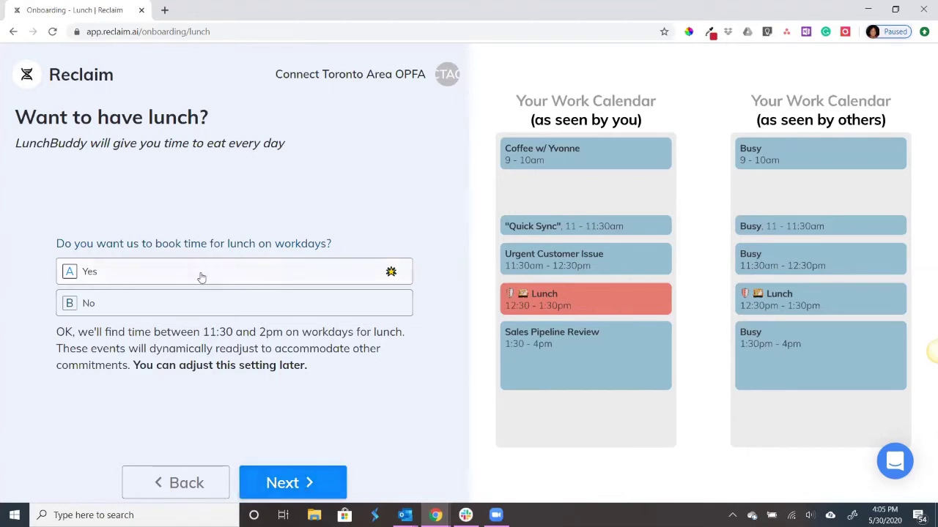
# - Keep Yes for workday lunch, catch-up time and travel time, continuing through each step
pyautogui.click(275, 489)
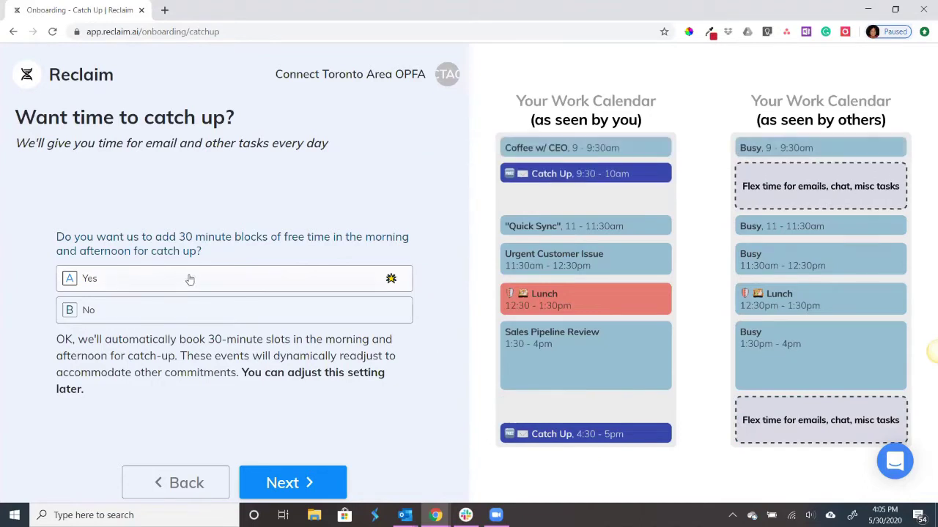
pyautogui.click(272, 483)
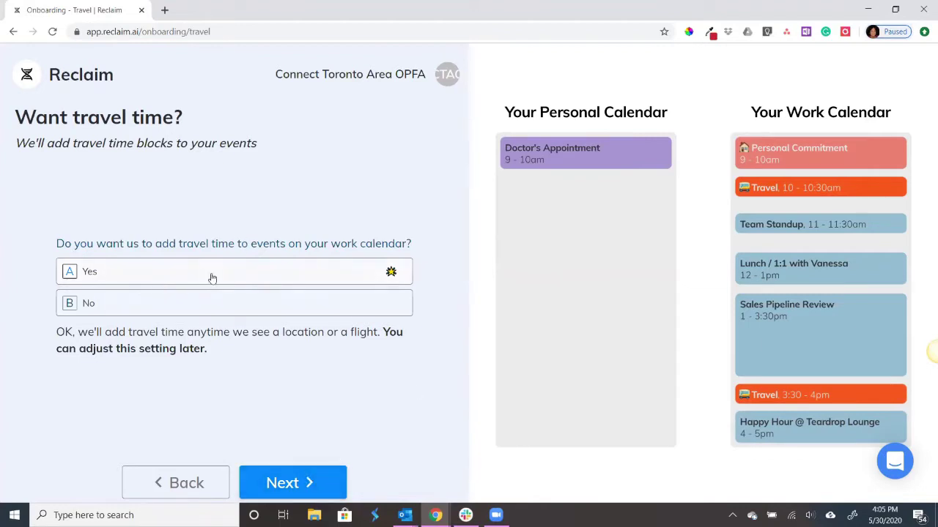
pyautogui.click(299, 489)
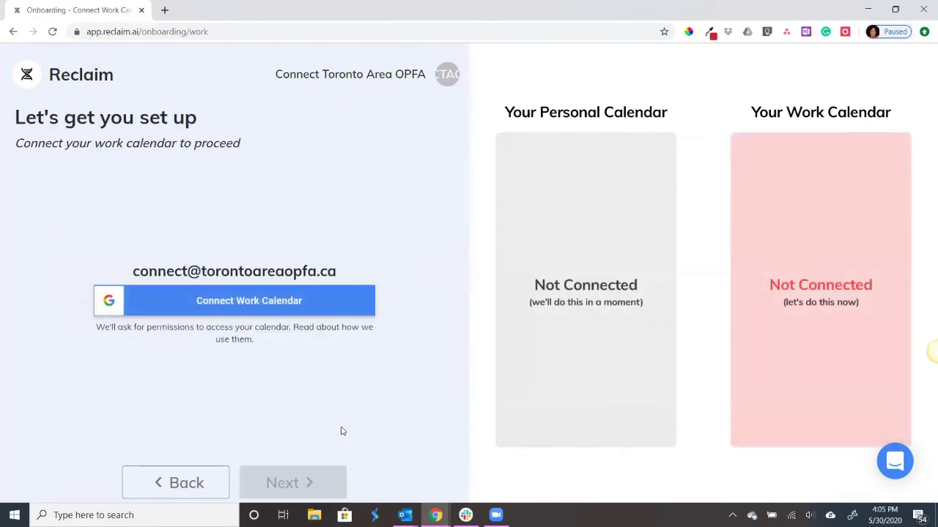
# - Connect the work Google calendar, granting Reclaim permission to view and edit calendar events
pyautogui.click(206, 304)
pyautogui.click(206, 304)
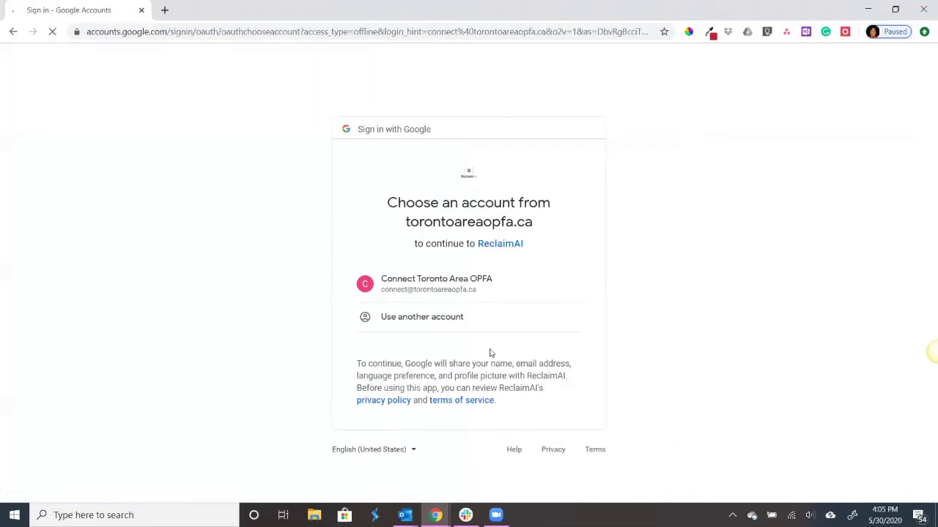
pyautogui.click(450, 288)
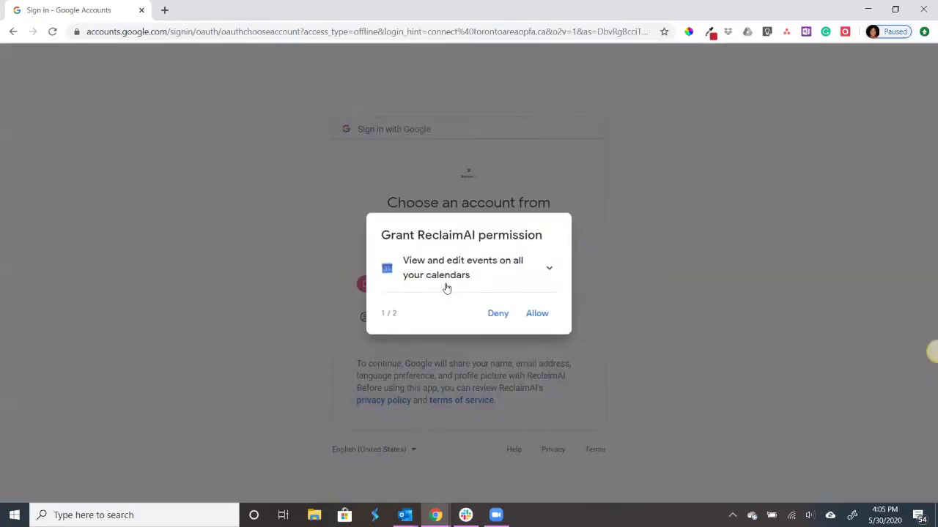
pyautogui.click(538, 316)
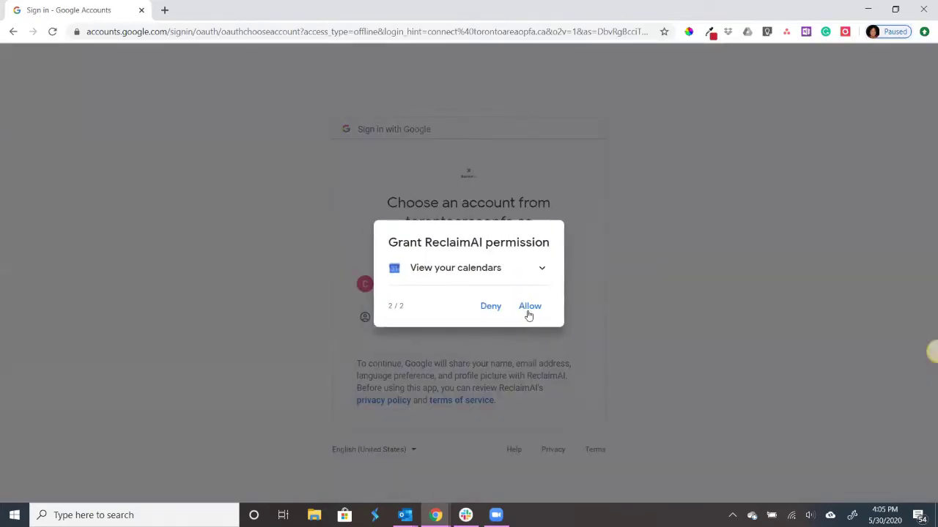
pyautogui.click(527, 311)
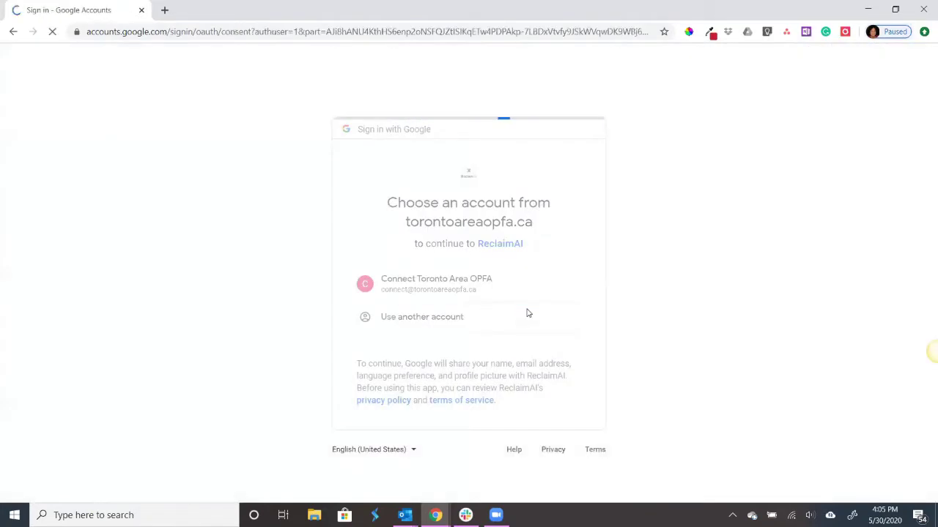
pyautogui.scroll(-2, 524, 314)
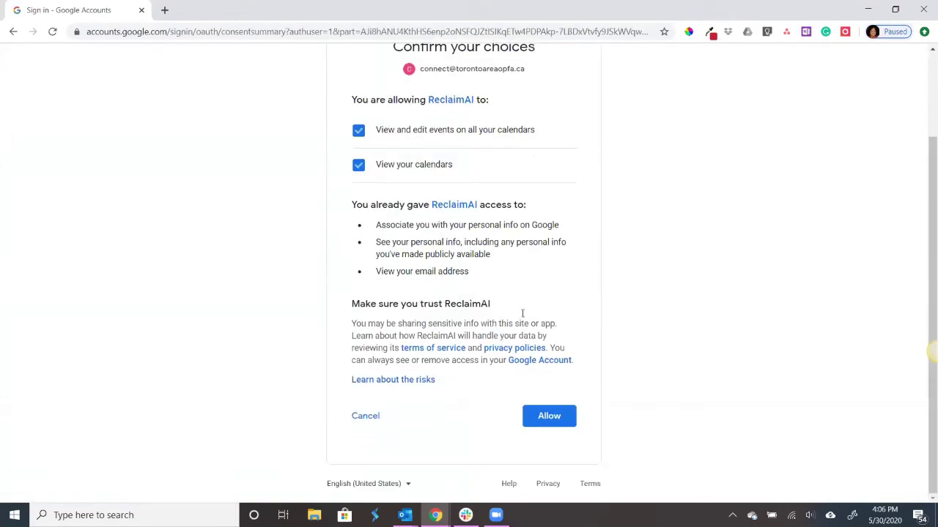
pyautogui.click(550, 414)
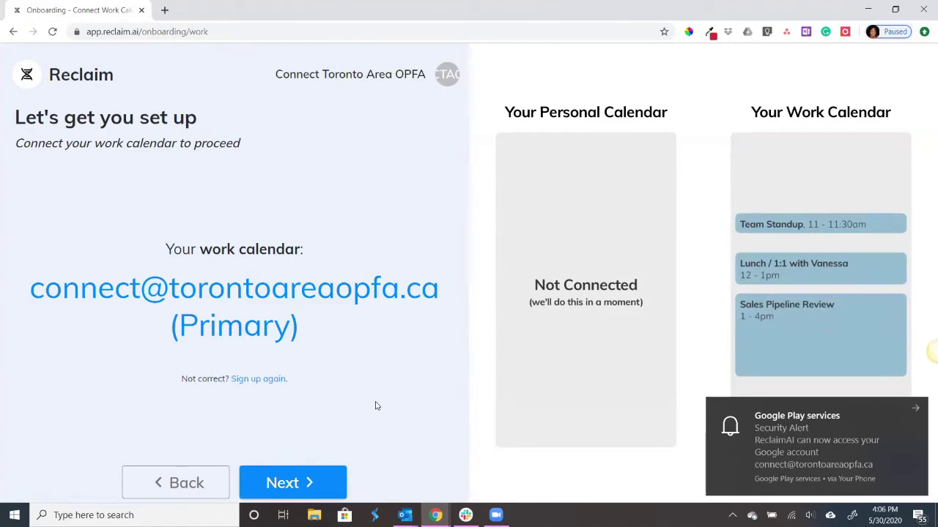
# - Choose Yes to block personal events on the work calendar at all hours
pyautogui.click(296, 485)
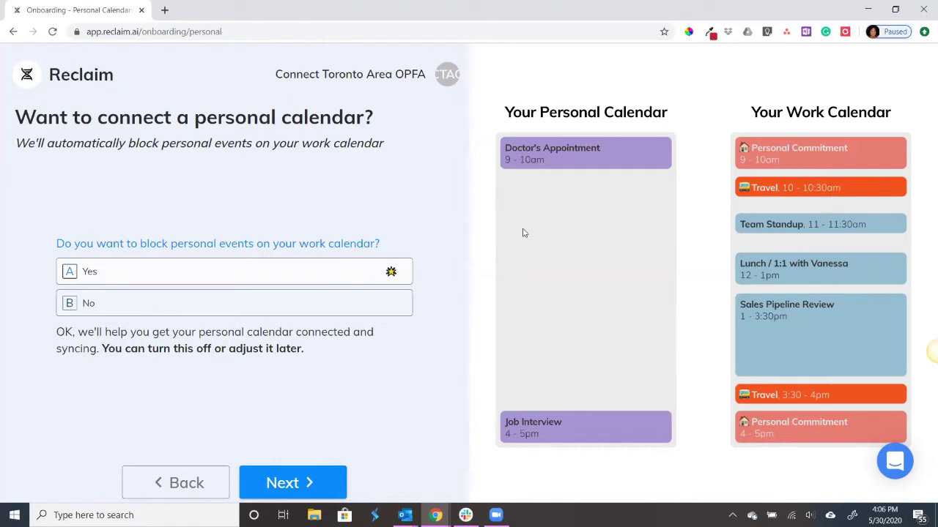
pyautogui.click(315, 478)
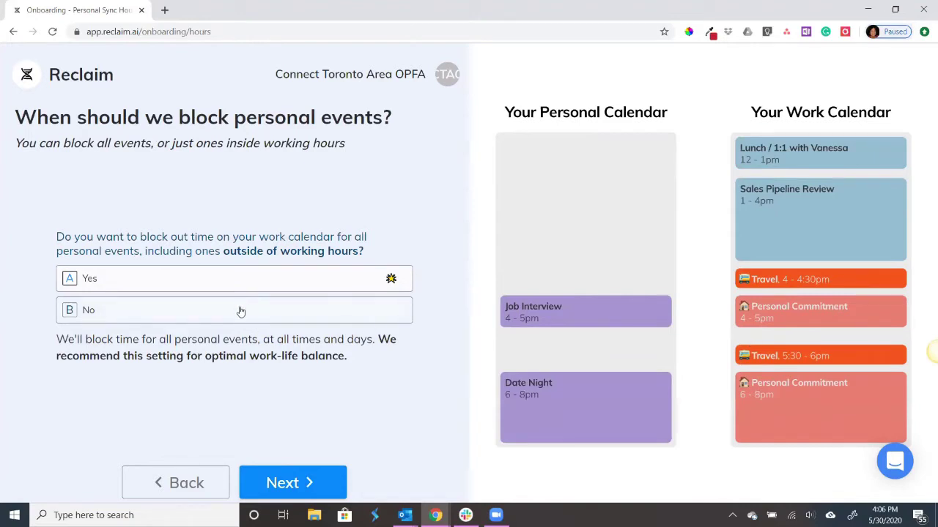
pyautogui.click(304, 492)
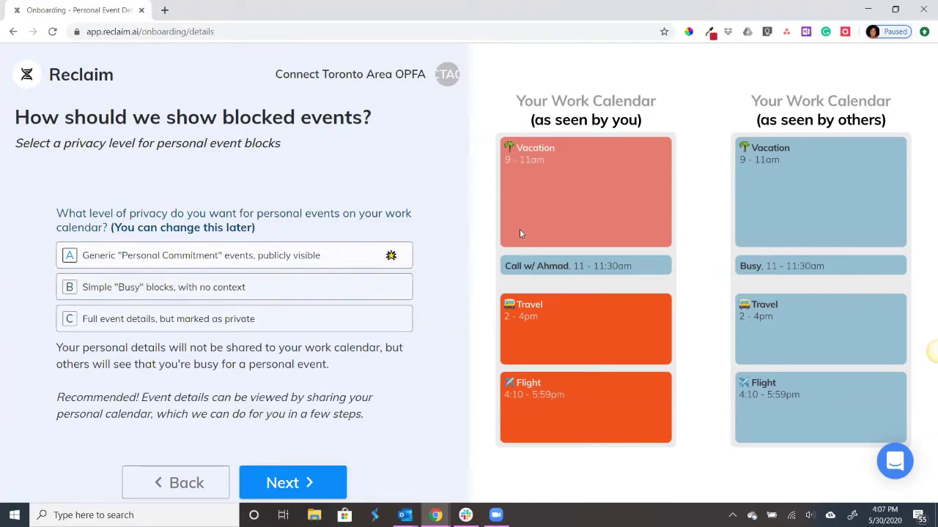
# - Compare privacy levels A, B and C and choose B, simple 'Busy' blocks
pyautogui.click(244, 288)
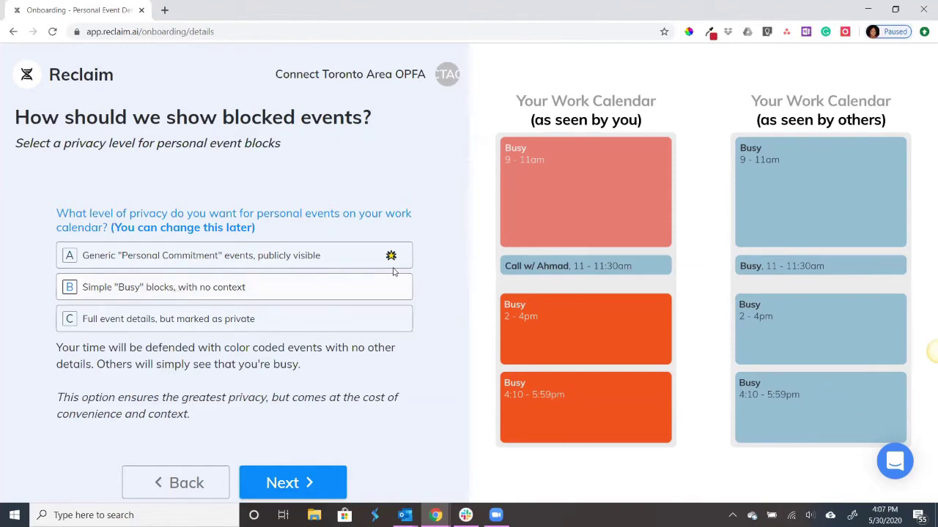
pyautogui.click(307, 256)
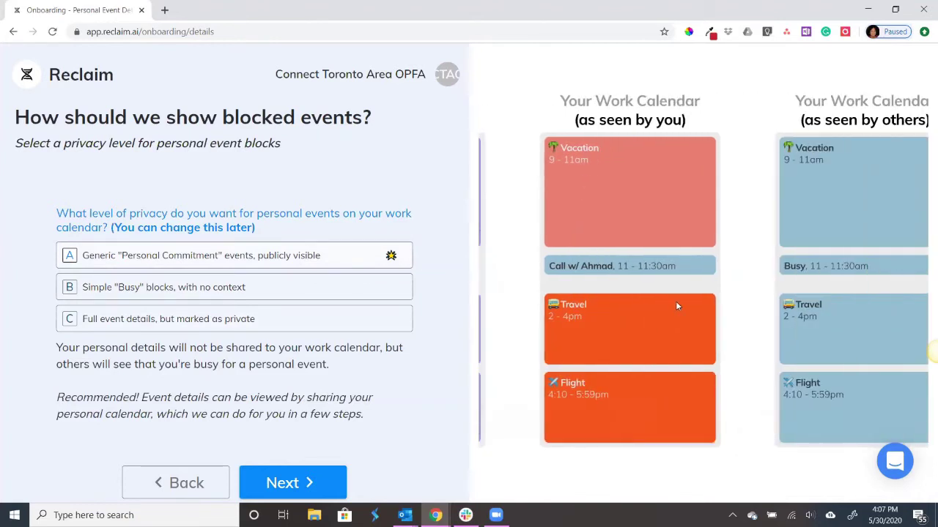
pyautogui.click(179, 320)
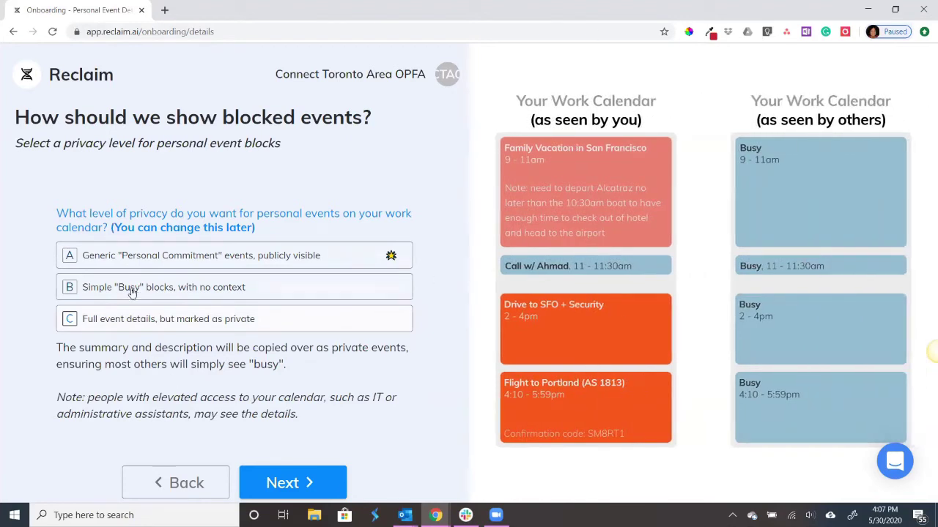
pyautogui.moveTo(131, 291)
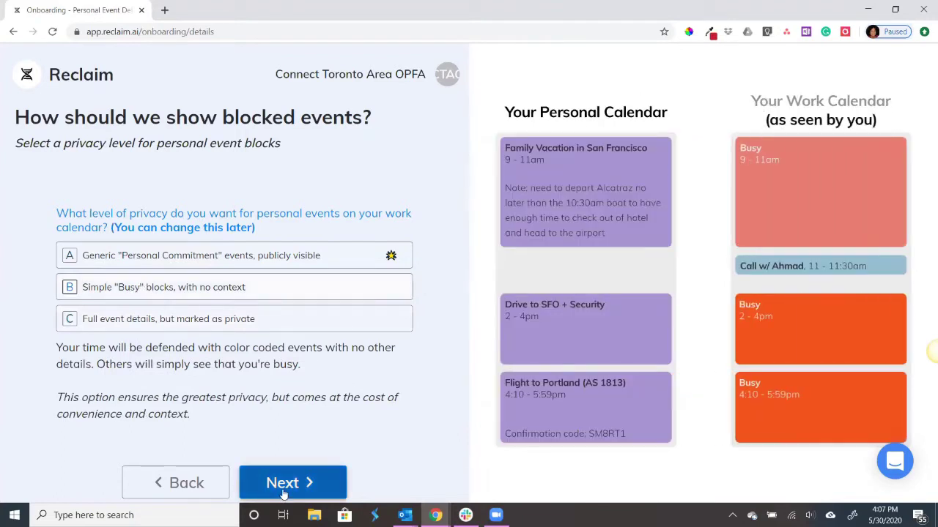
pyautogui.click(283, 485)
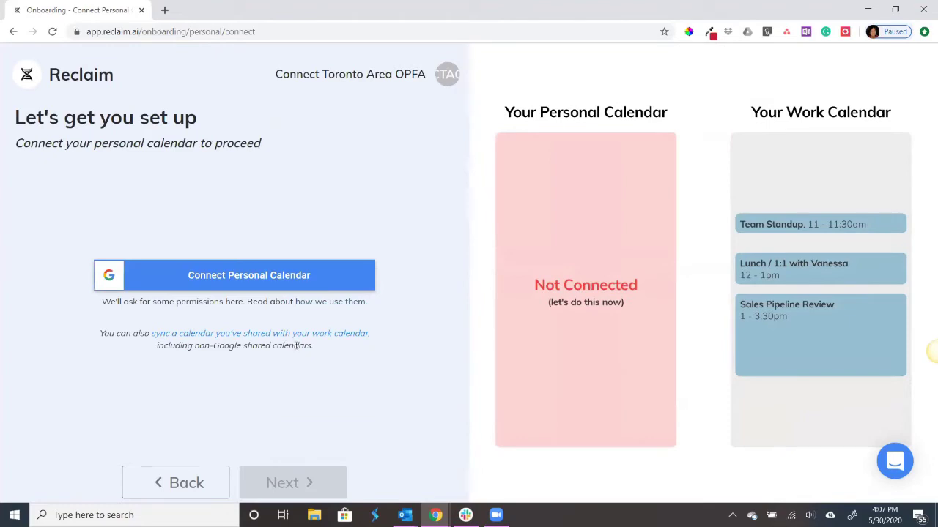
# - Sign in to the personal Google account with its password and allow Reclaim access
pyautogui.click(268, 283)
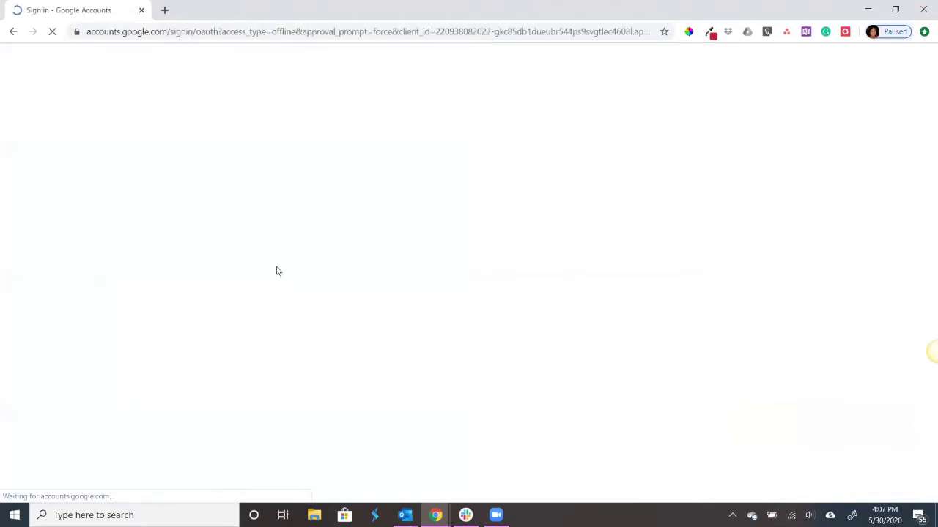
pyautogui.click(408, 214)
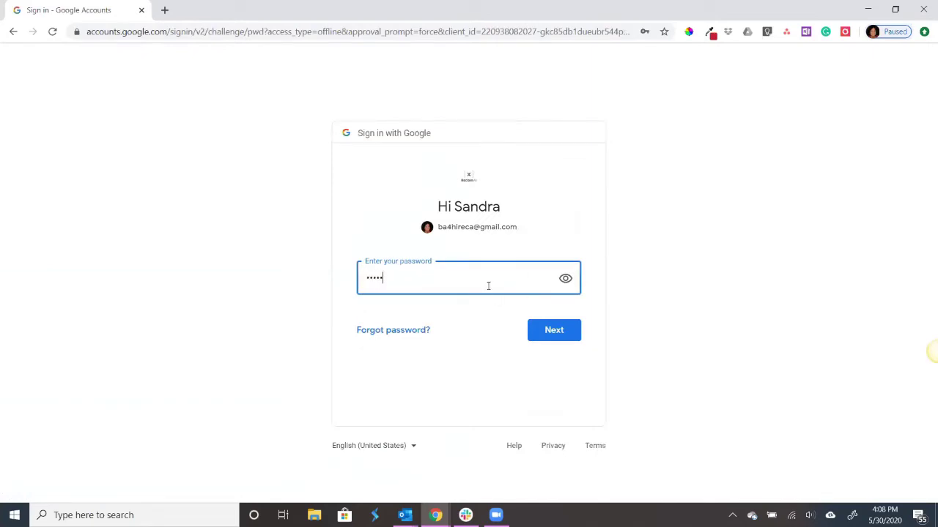
pyautogui.press('Return')
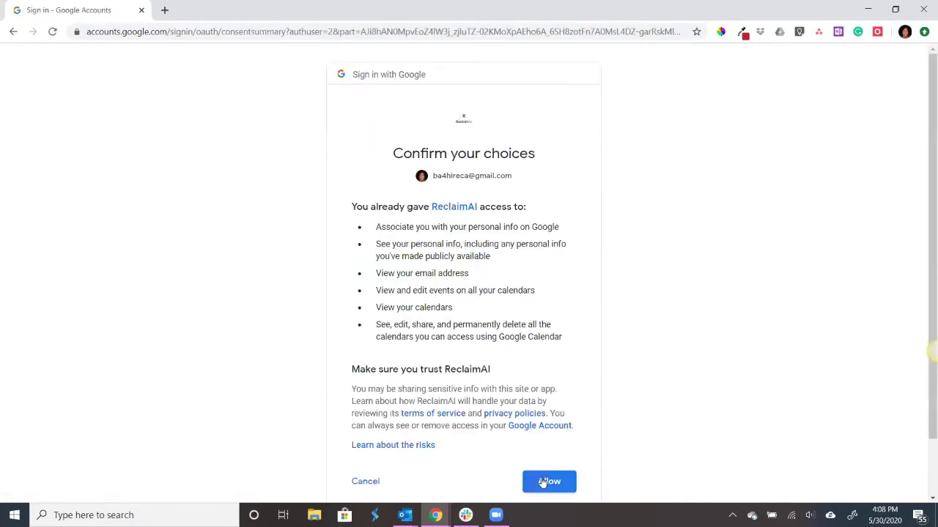
pyautogui.click(540, 483)
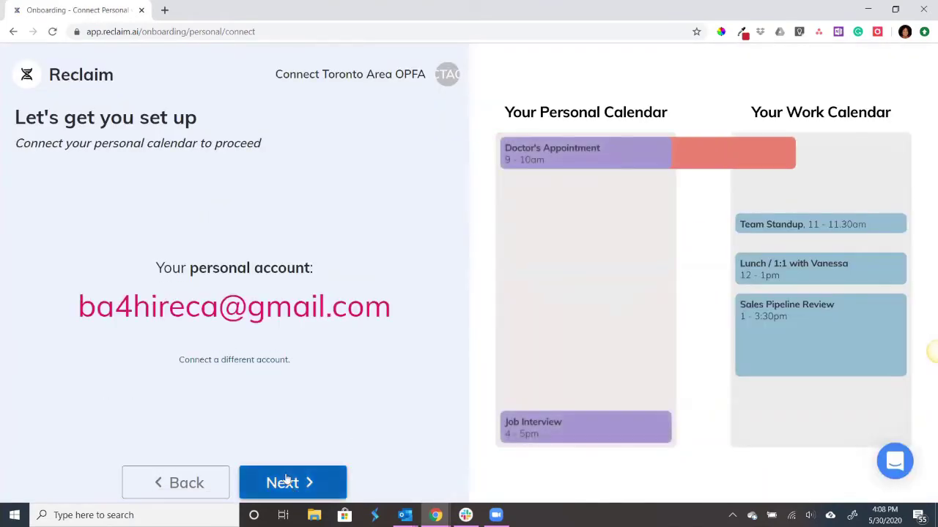
pyautogui.click(287, 481)
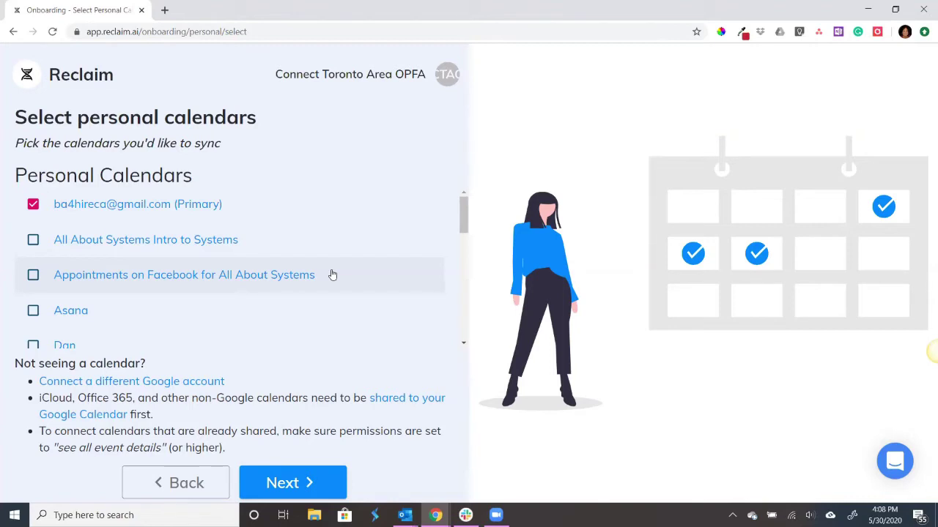
# - Tick North York Events, Toronto Area Events and MyOnlineParty.ca Bookings to sync, then continue
pyautogui.scroll(-1, 331, 274)
pyautogui.scroll(1, 332, 274)
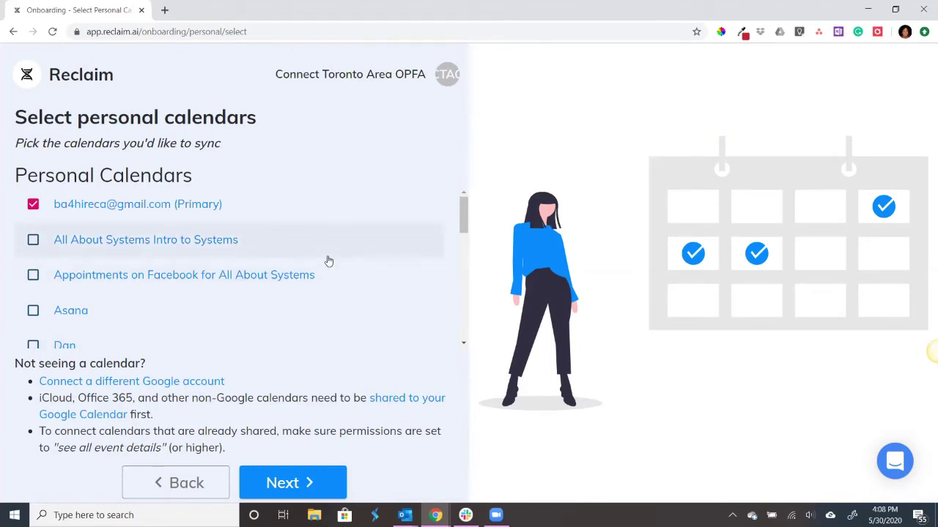
pyautogui.scroll(-4, 328, 262)
pyautogui.scroll(1, 329, 263)
pyautogui.scroll(1, 327, 262)
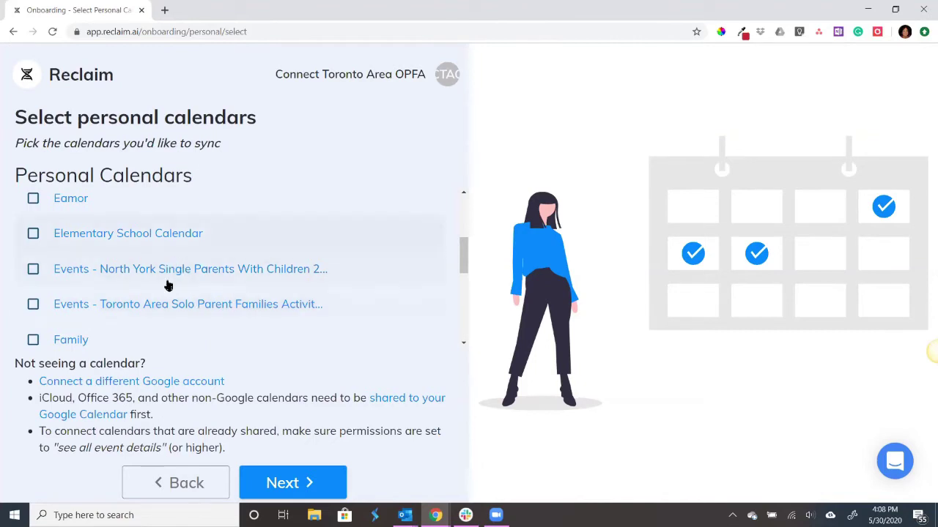
pyautogui.scroll(-5, 137, 299)
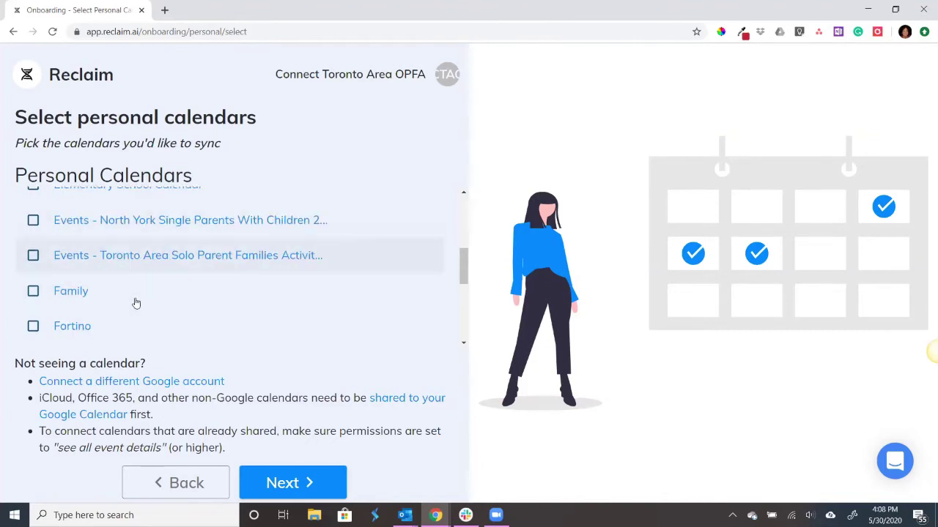
pyautogui.scroll(1, 293, 288)
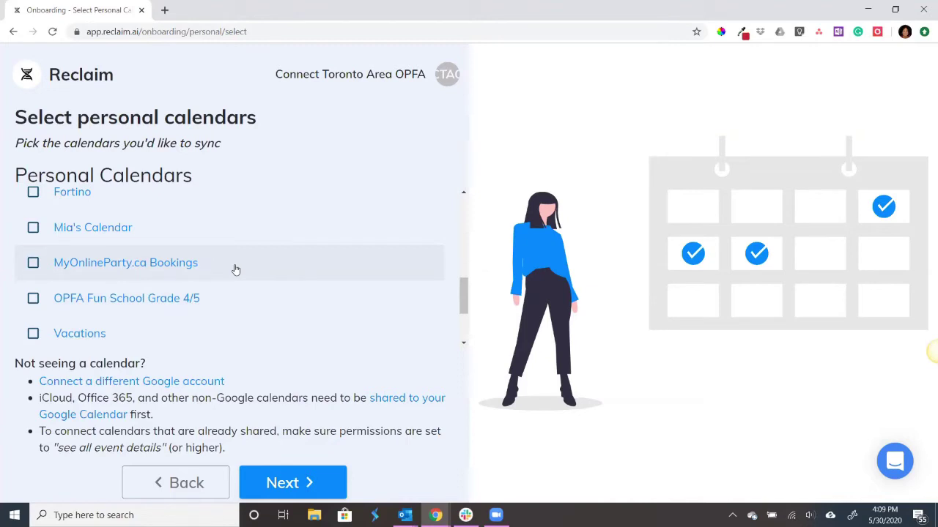
pyautogui.scroll(-1, 236, 270)
pyautogui.scroll(-1, 236, 269)
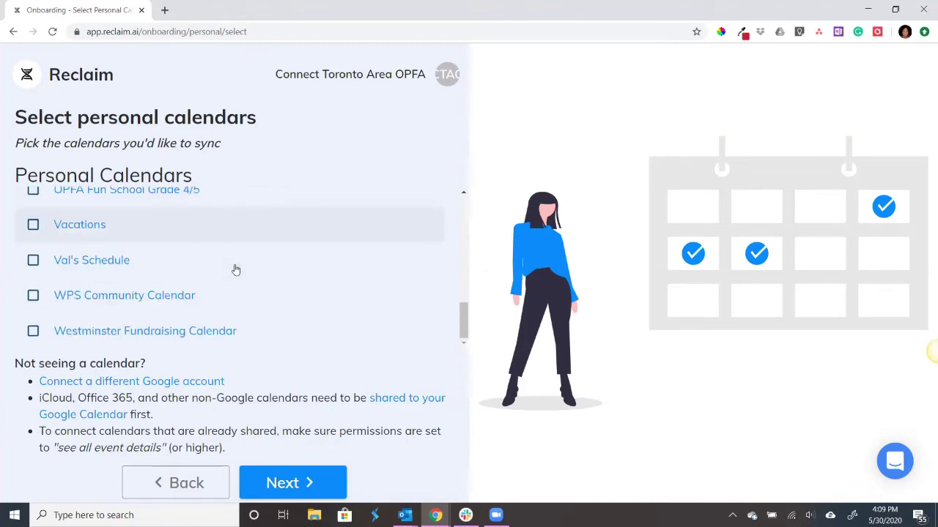
pyautogui.scroll(5, 271, 338)
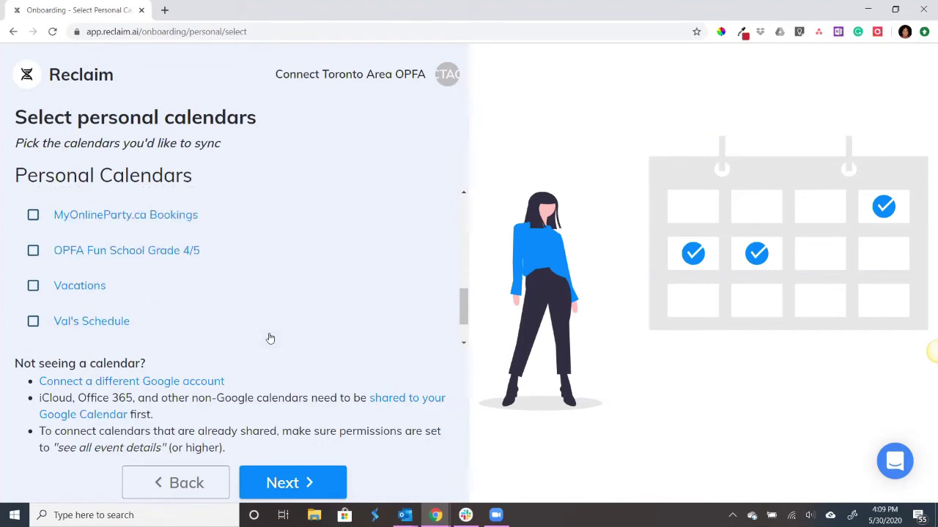
pyautogui.scroll(3, 268, 336)
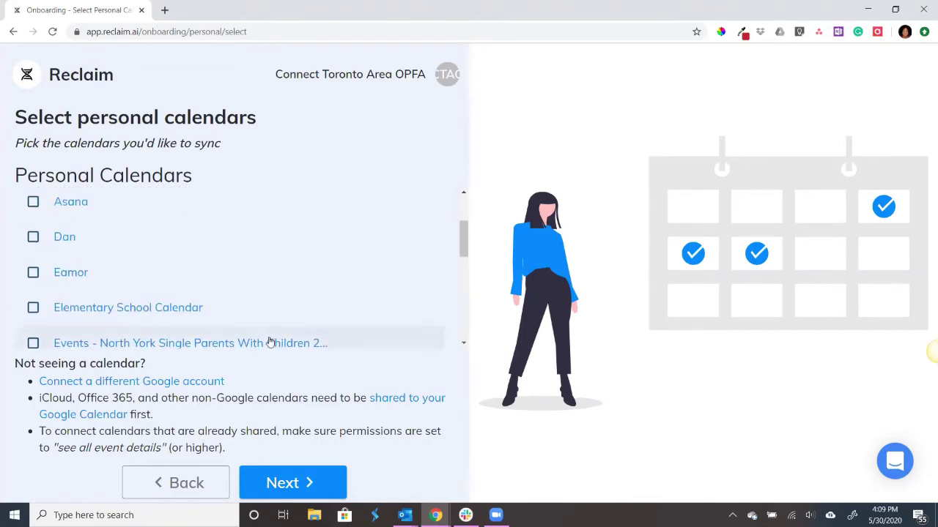
pyautogui.scroll(3, 220, 322)
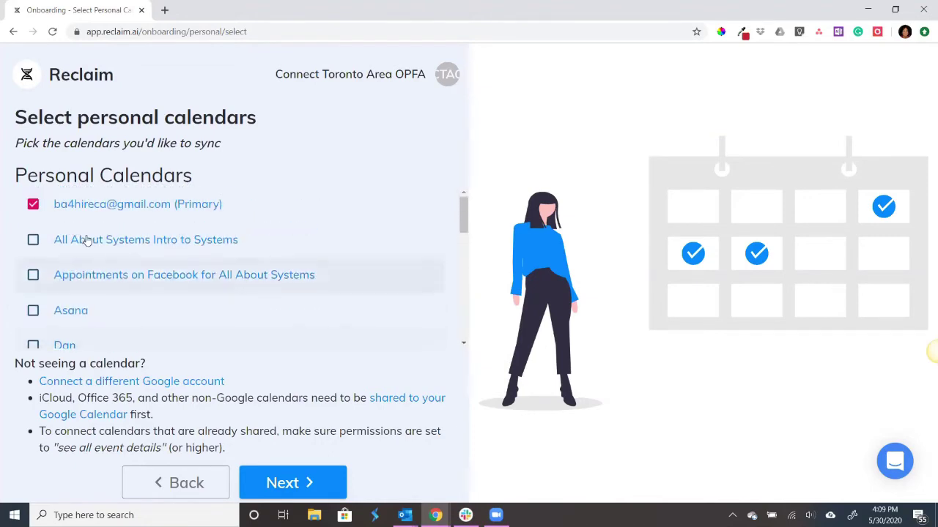
pyautogui.scroll(-2, 41, 278)
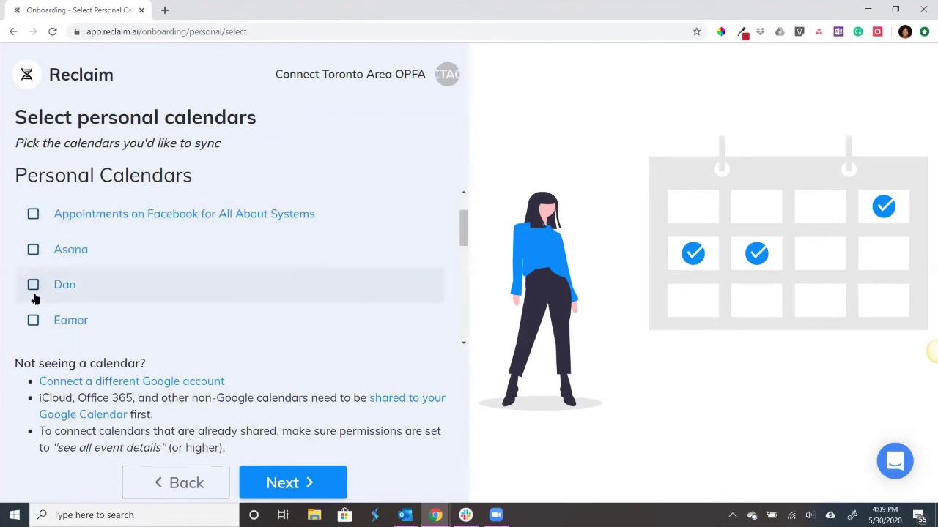
pyautogui.scroll(-3, 43, 300)
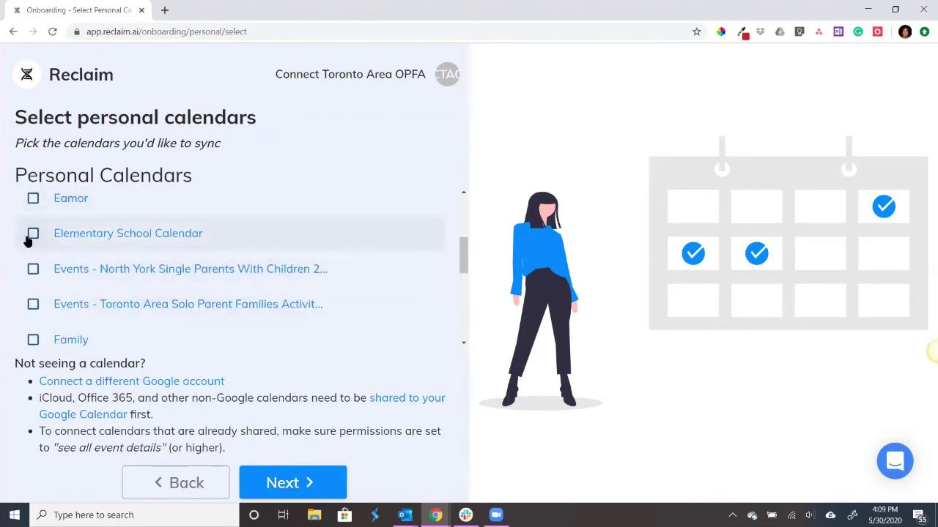
pyautogui.click(33, 268)
pyautogui.click(33, 304)
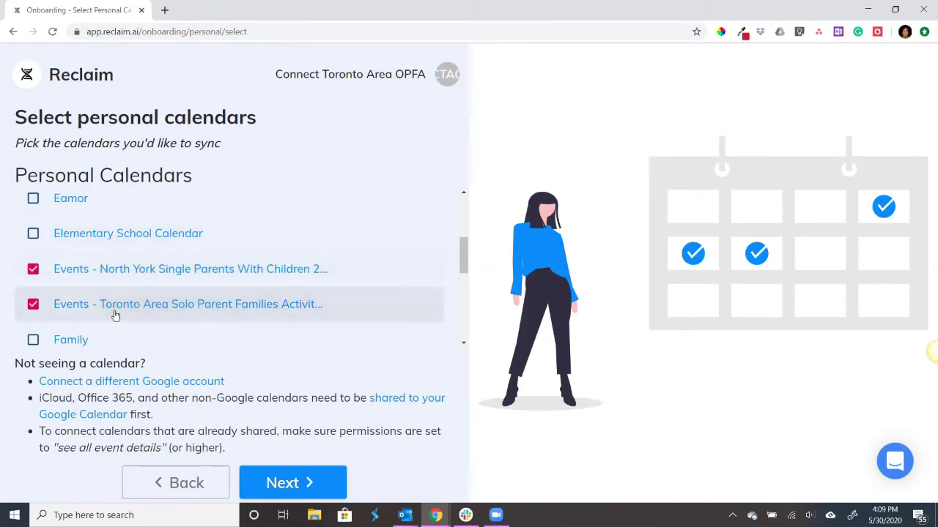
pyautogui.scroll(-3, 300, 276)
pyautogui.click(33, 324)
pyautogui.click(301, 486)
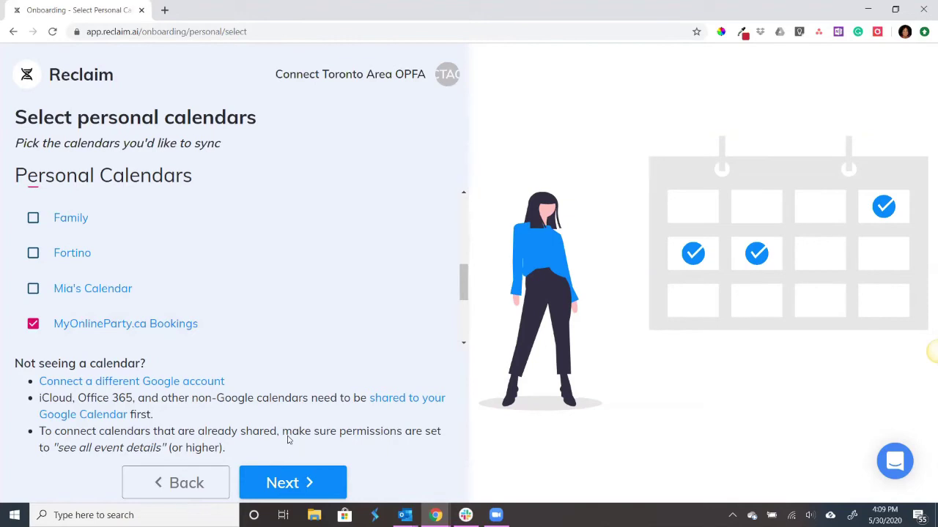
pyautogui.click(297, 490)
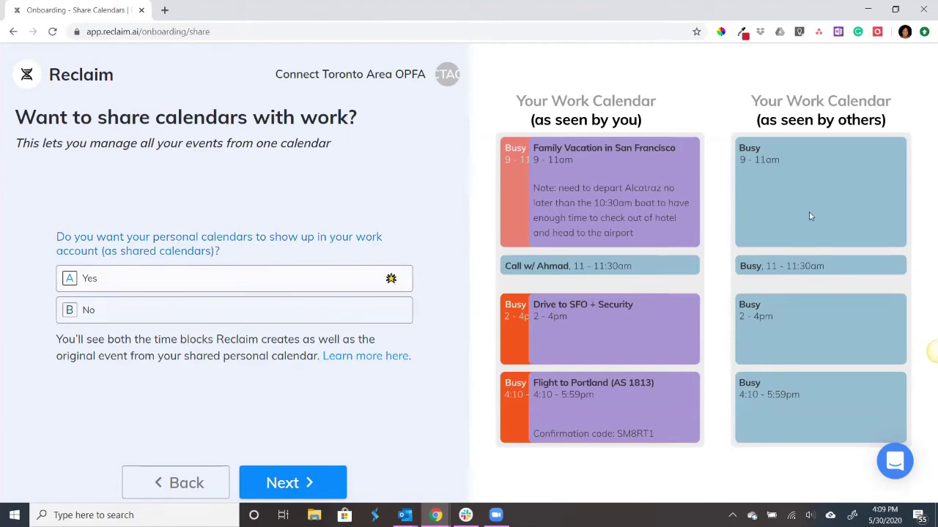
# - Compare the No and Yes previews and keep Yes to show personal calendars at work
pyautogui.click(286, 314)
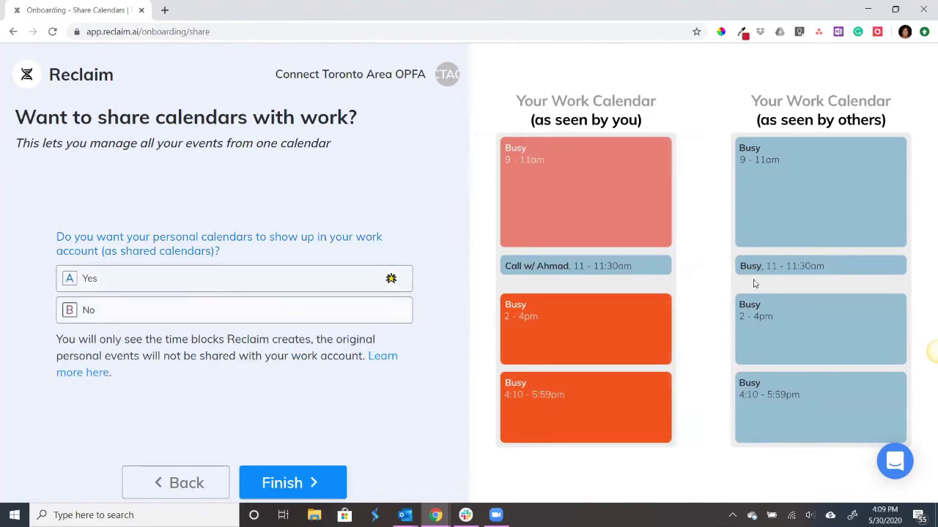
pyautogui.click(197, 277)
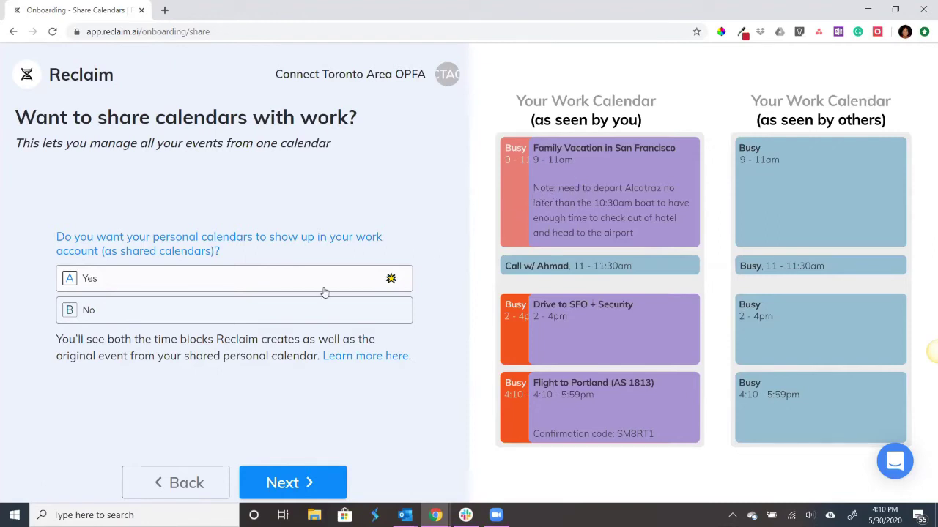
pyautogui.click(291, 322)
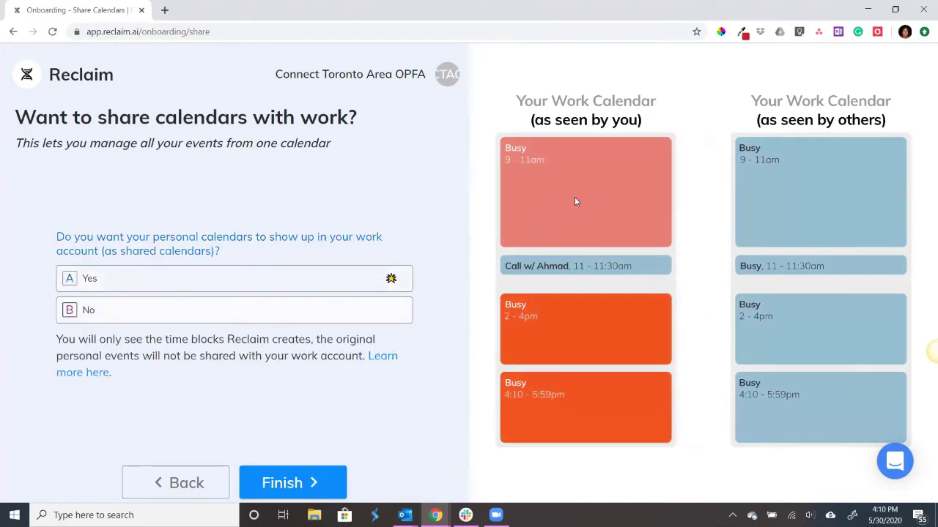
pyautogui.click(183, 286)
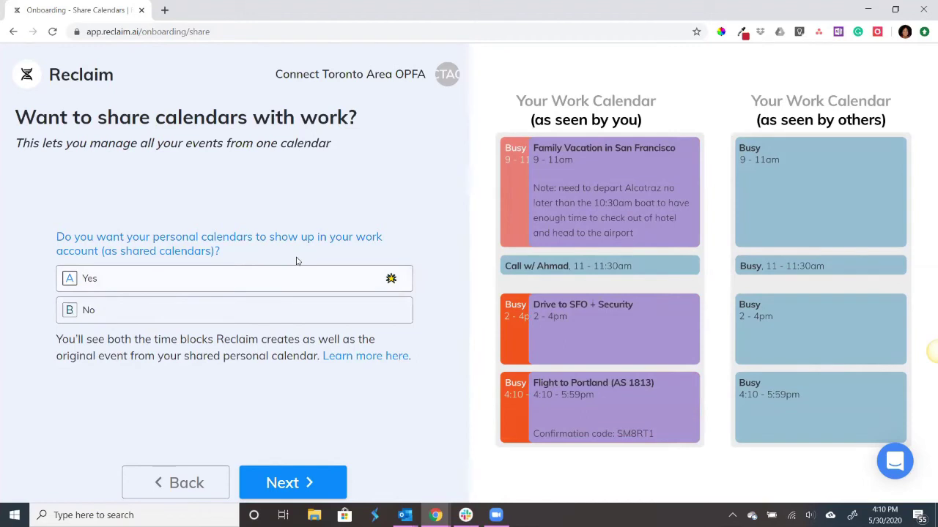
pyautogui.click(298, 485)
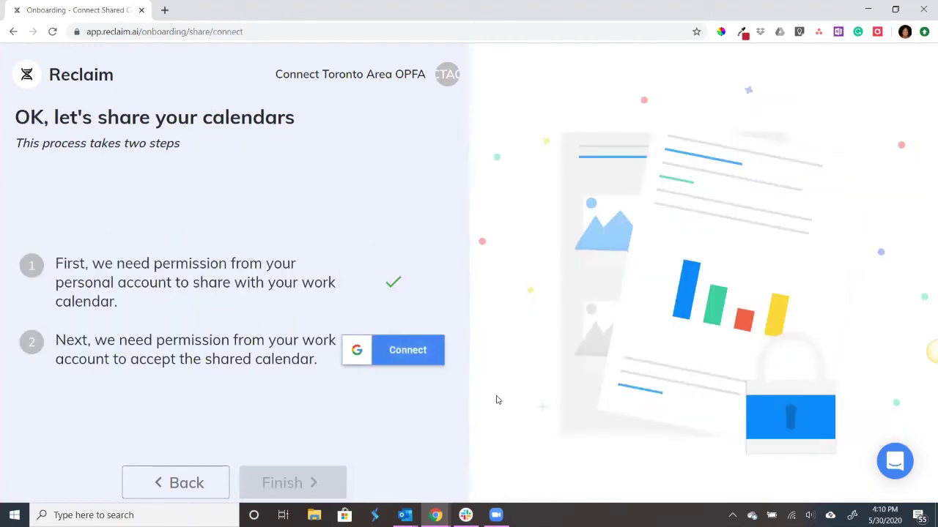
# - Grant calendar-sharing permission from the work Google account and finish onboarding
pyautogui.click(414, 353)
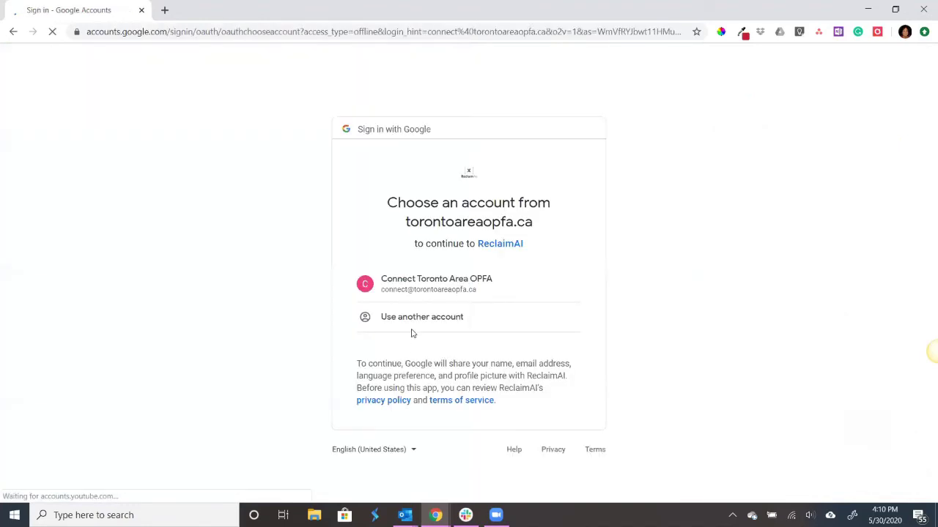
pyautogui.click(493, 276)
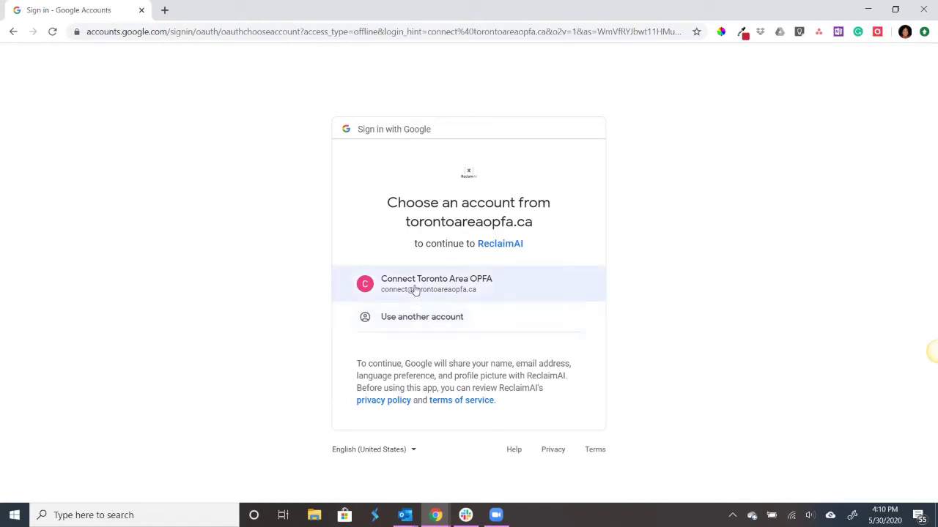
pyautogui.click(415, 291)
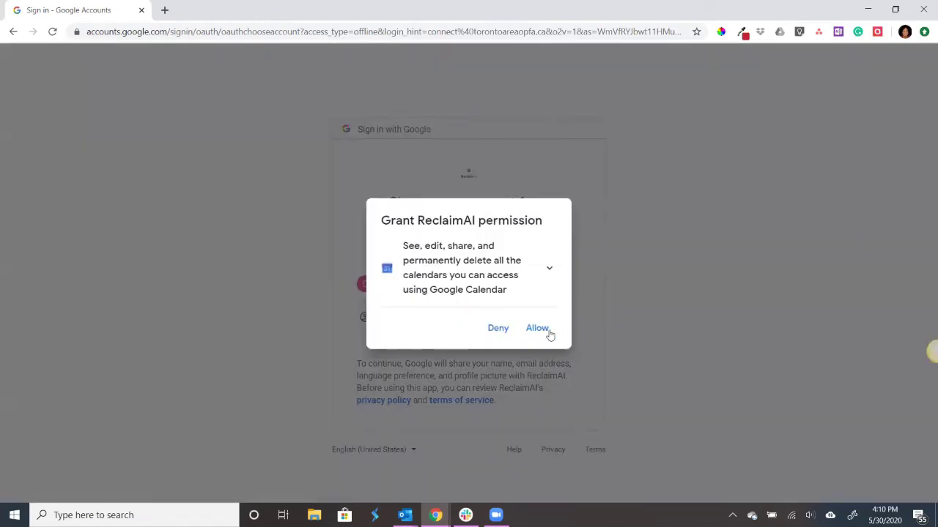
pyautogui.click(549, 333)
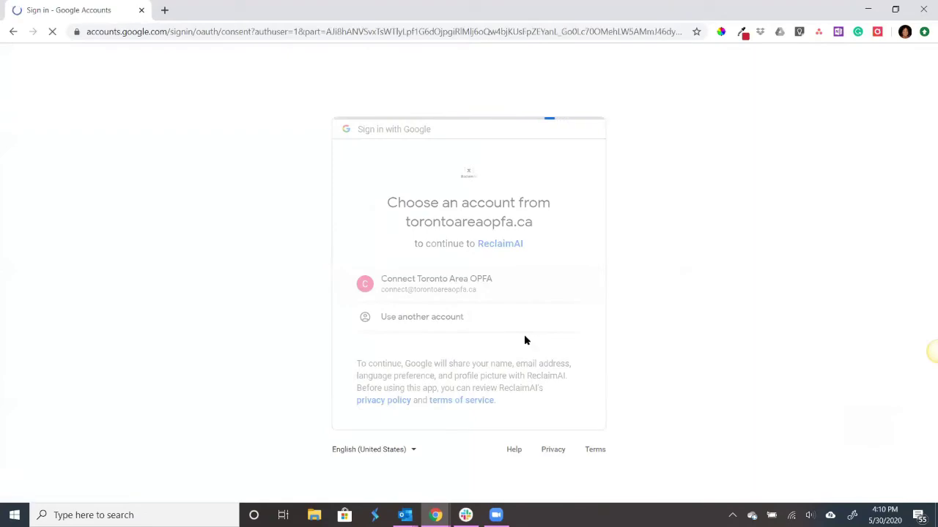
pyautogui.scroll(-2, 535, 366)
pyautogui.click(560, 416)
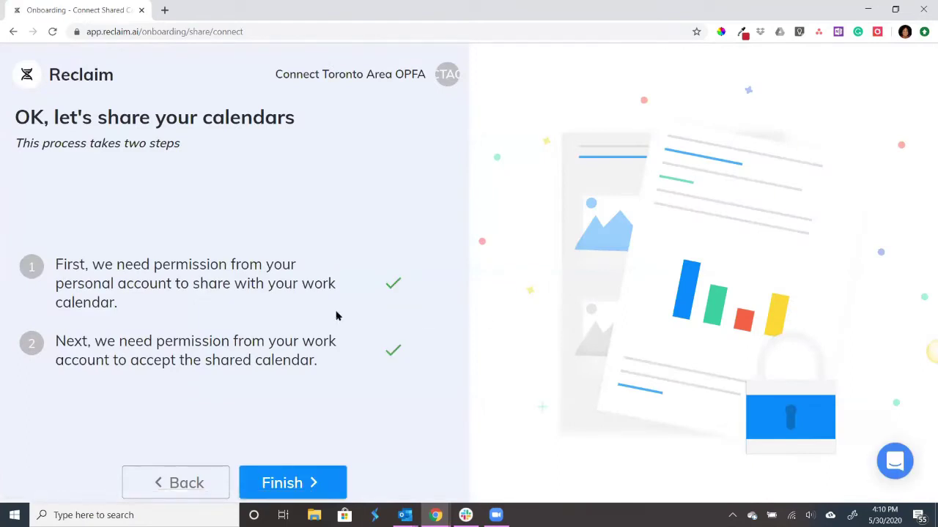
pyautogui.click(308, 483)
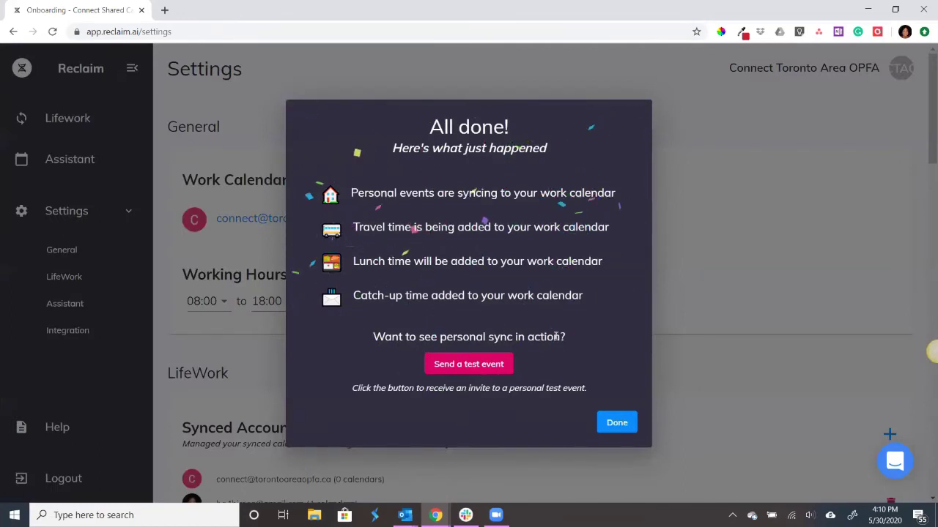
# - Send a test personal event invite and open the work Google Calendar to check it
pyautogui.click(469, 370)
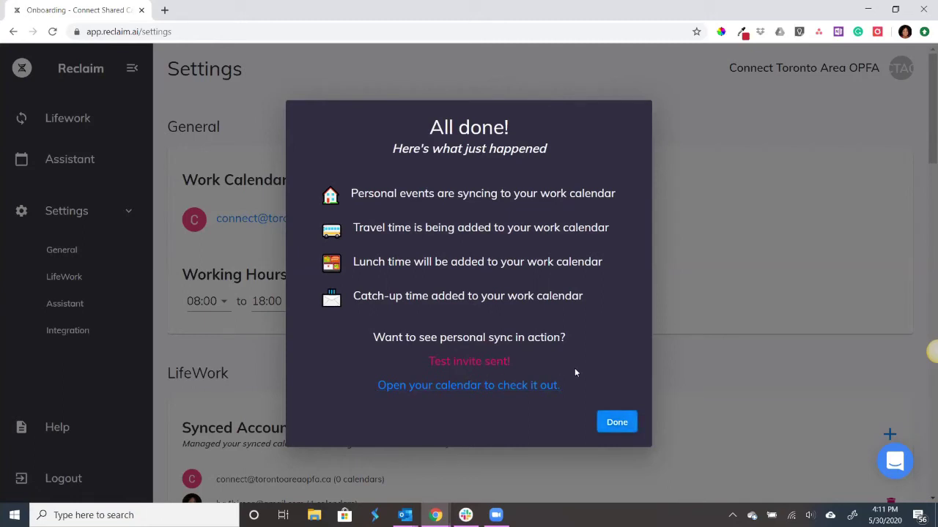
pyautogui.click(506, 388)
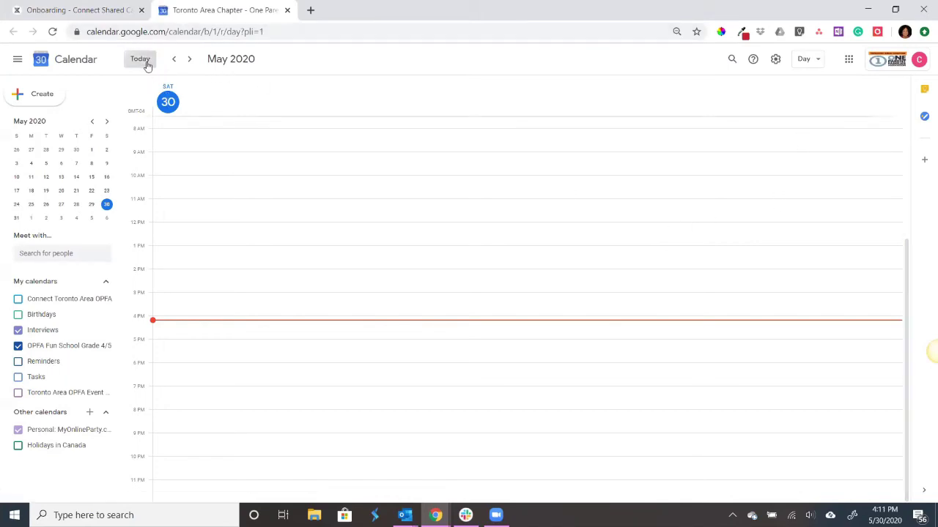
# - Show the Connect Toronto Area OPFA calendar in week view for May 31–June 6
pyautogui.click(815, 60)
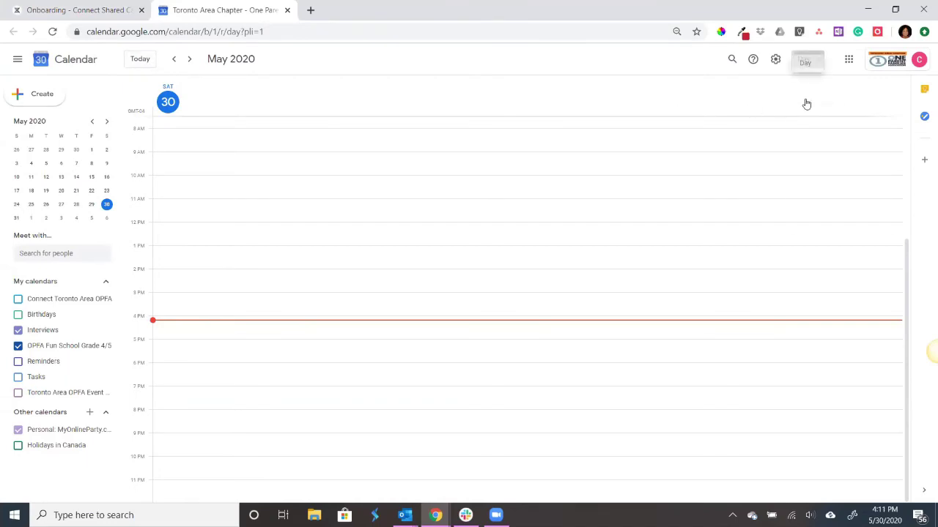
pyautogui.press('w')
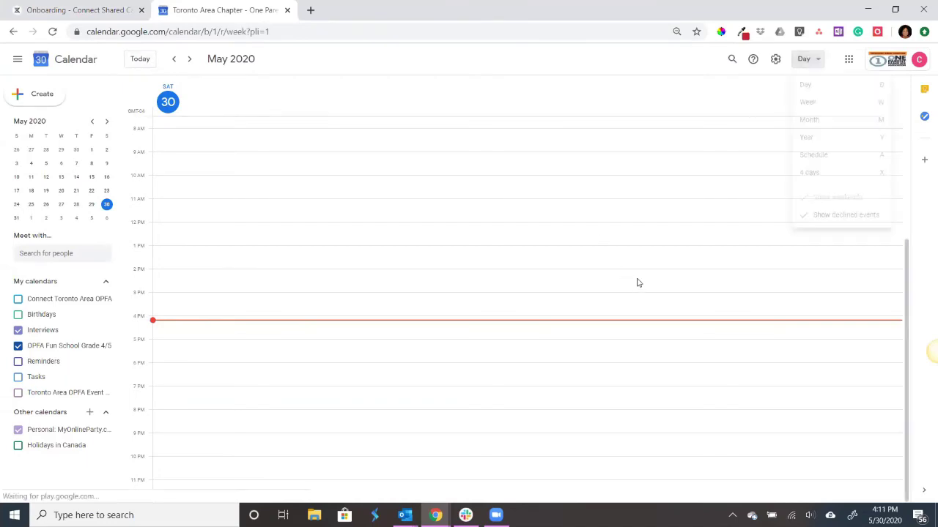
pyautogui.click(537, 322)
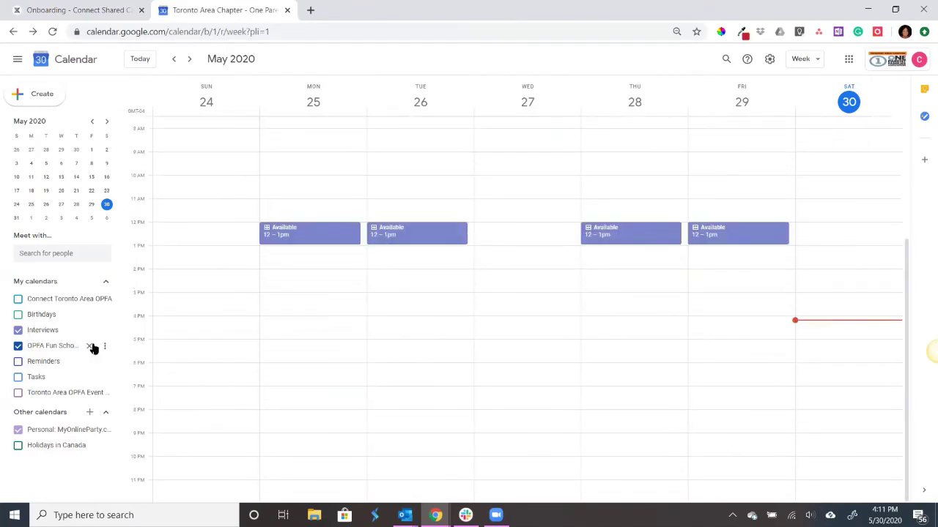
pyautogui.click(18, 302)
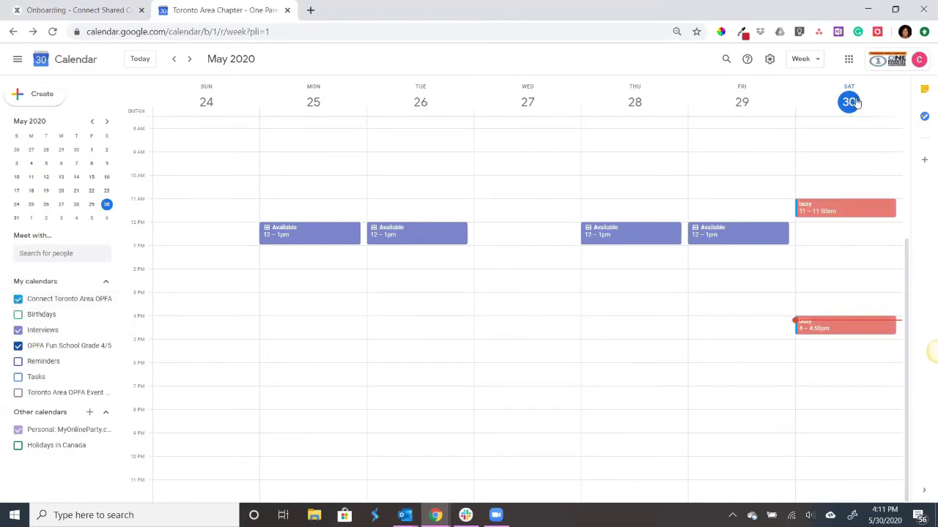
pyautogui.click(188, 60)
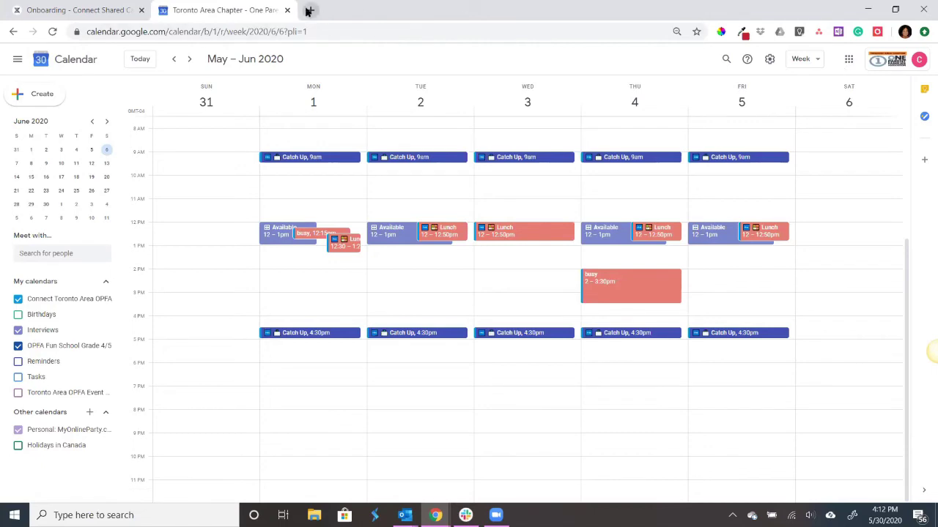
# - Bring up the Google account list in a new tab and advance the work calendar to June 7–13
pyautogui.hotkey('ctrl', 't')
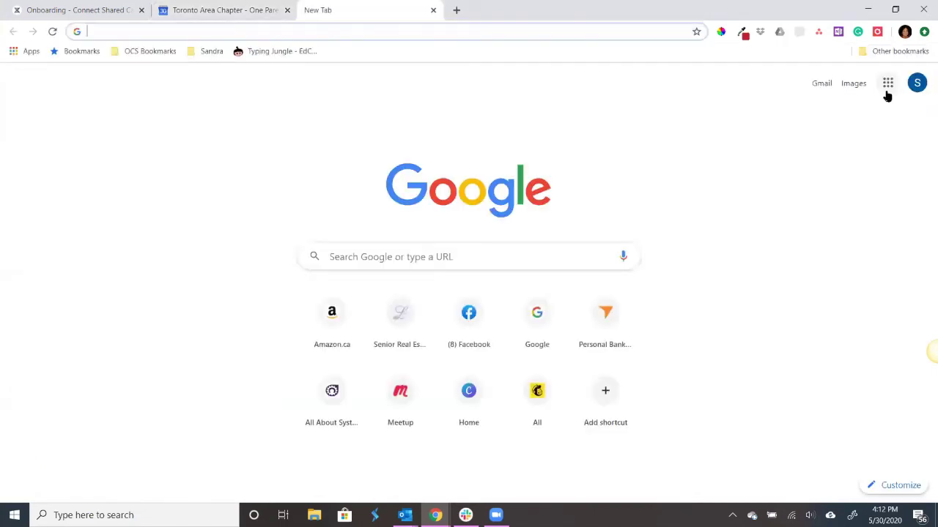
pyautogui.click(917, 83)
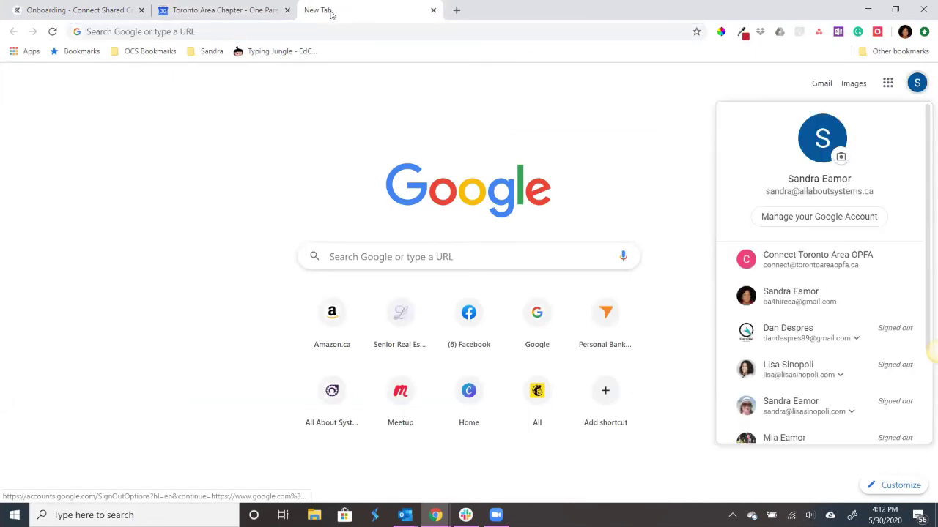
pyautogui.click(227, 9)
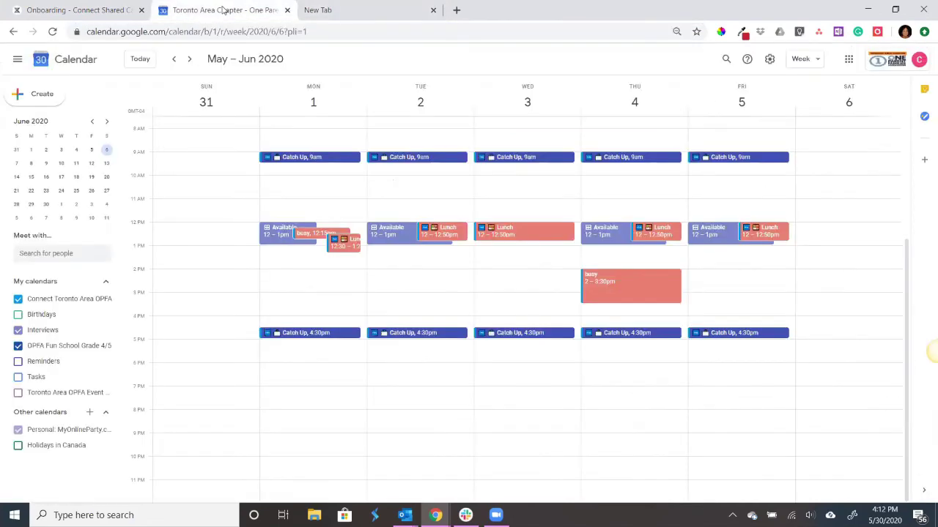
pyautogui.click(188, 61)
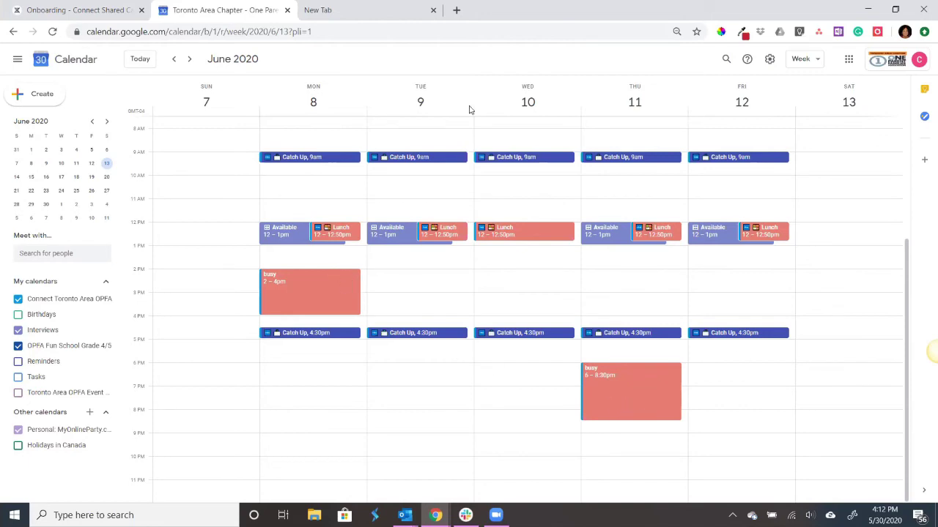
# - Switch that tab to the personal Gmail account and open its Google Calendar
pyautogui.click(364, 10)
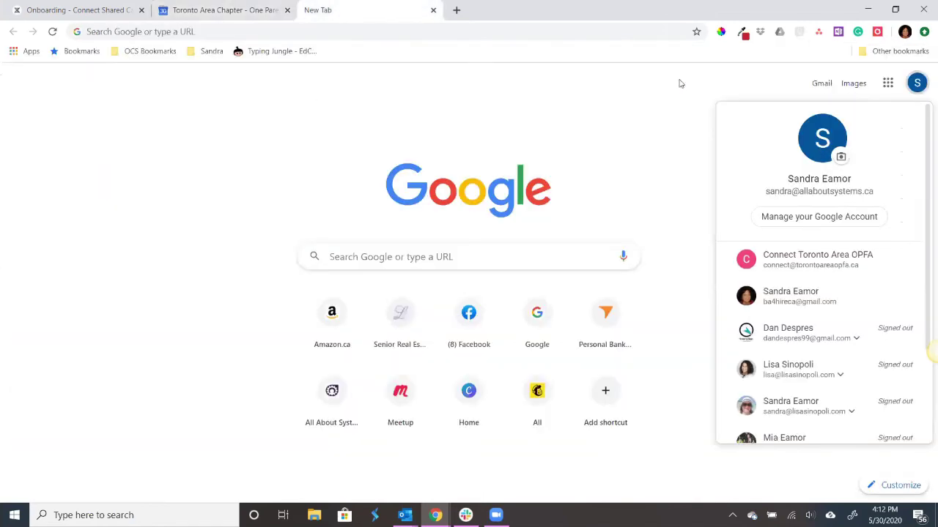
pyautogui.click(783, 298)
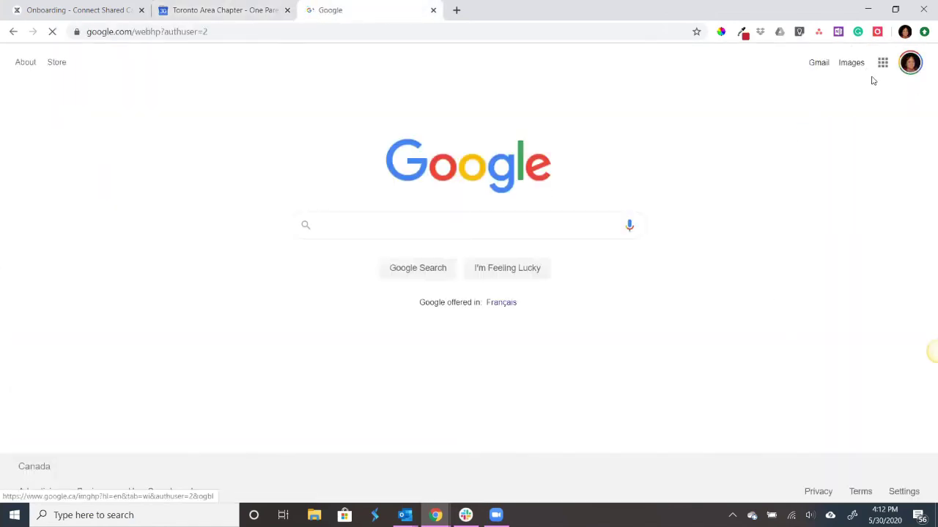
pyautogui.click(884, 67)
pyautogui.click(886, 249)
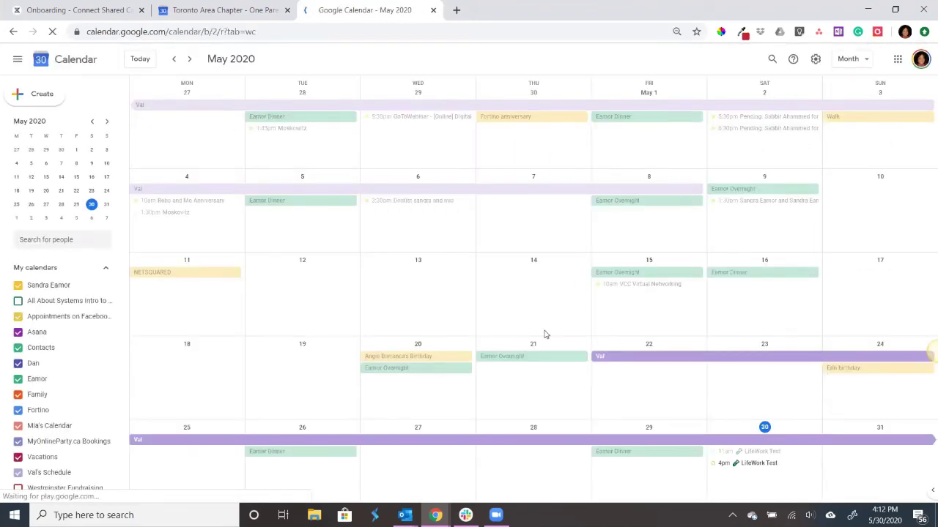
# - Move the personal 6pm School Council event from June 11 to June 10, then check the work calendar
pyautogui.scroll(-3, 651, 242)
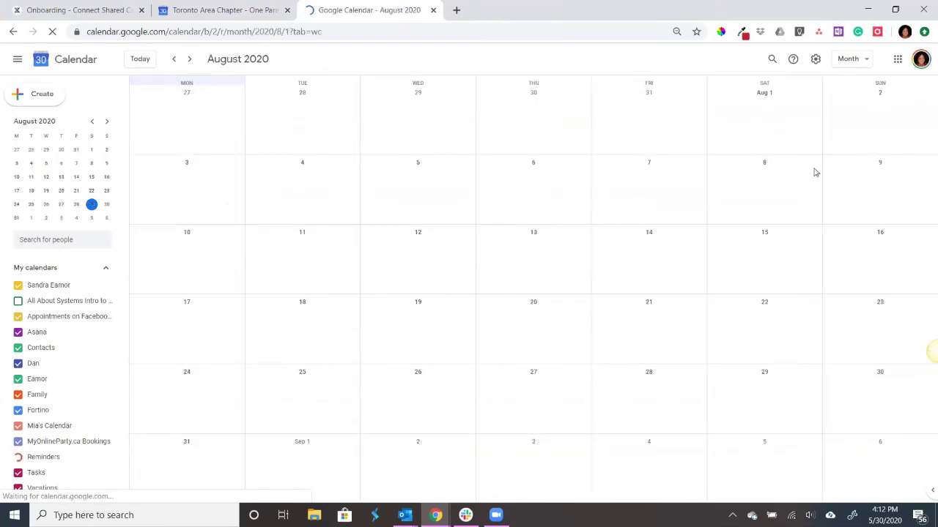
pyautogui.scroll(2, 506, 153)
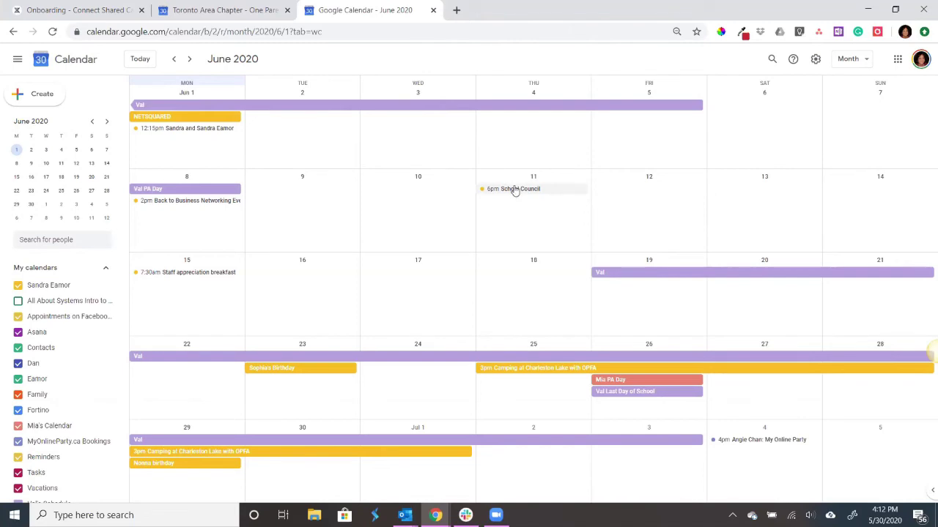
pyautogui.moveTo(515, 190); pyautogui.dragTo(408, 236)
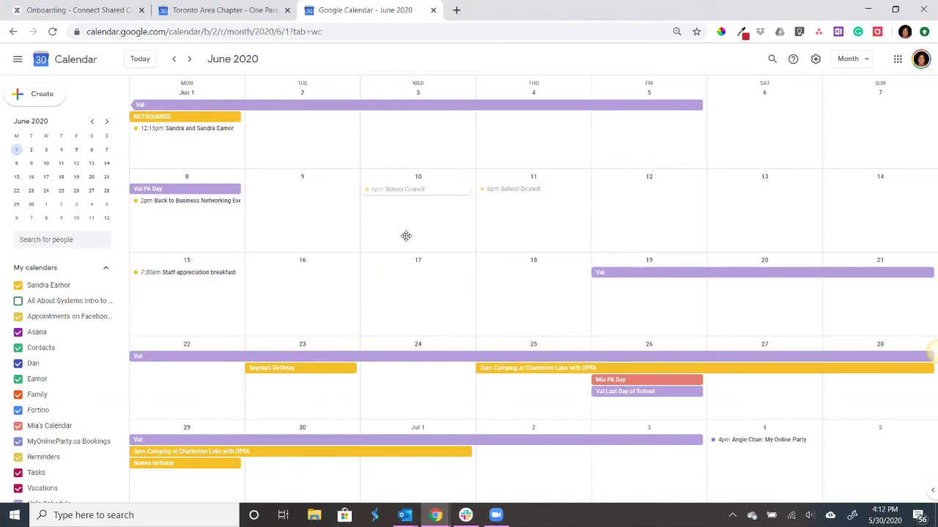
pyautogui.moveTo(405, 236); pyautogui.dragTo(406, 236)
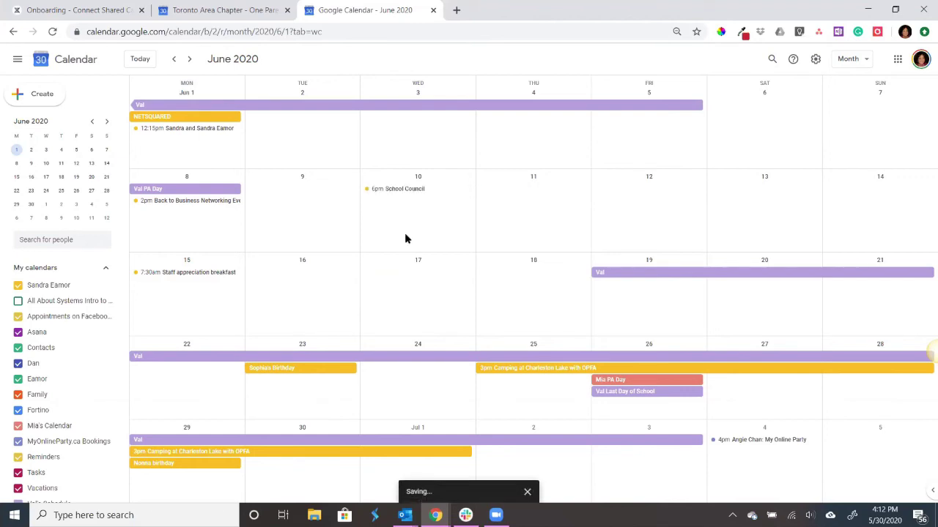
pyautogui.click(229, 10)
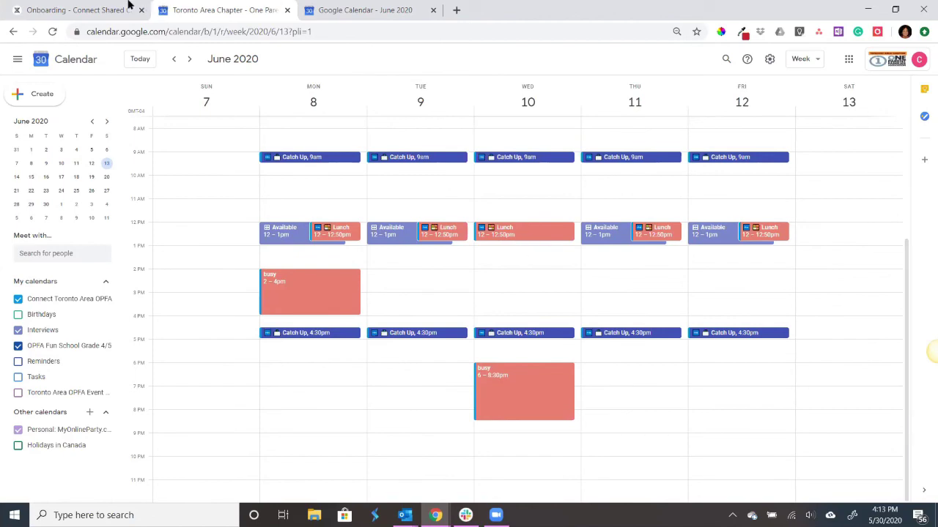
# - Go back to the Reclaim.ai Settings page with its 08:00–18:00, Monday–Friday working hours
pyautogui.click(85, 11)
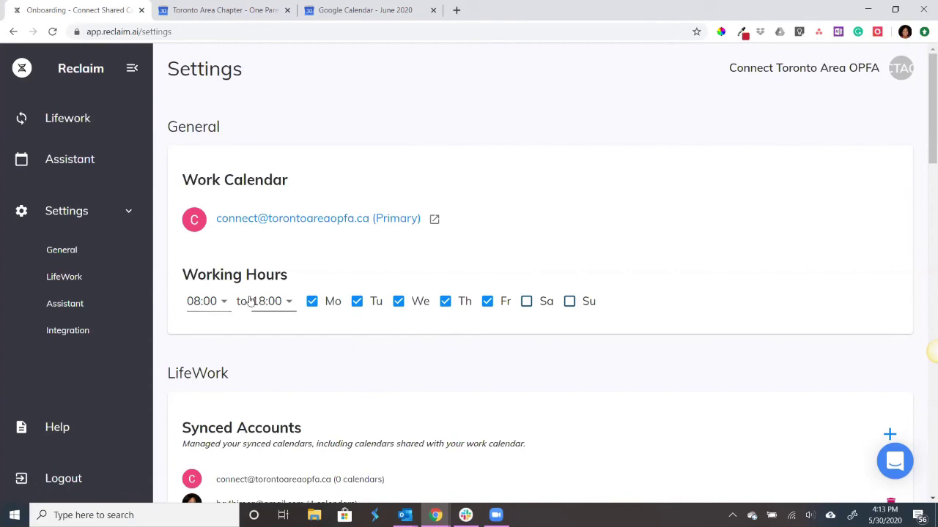
# - Review the privacy, sync and assistant settings, then view the LifeWork personal events list
pyautogui.scroll(-5, 243, 311)
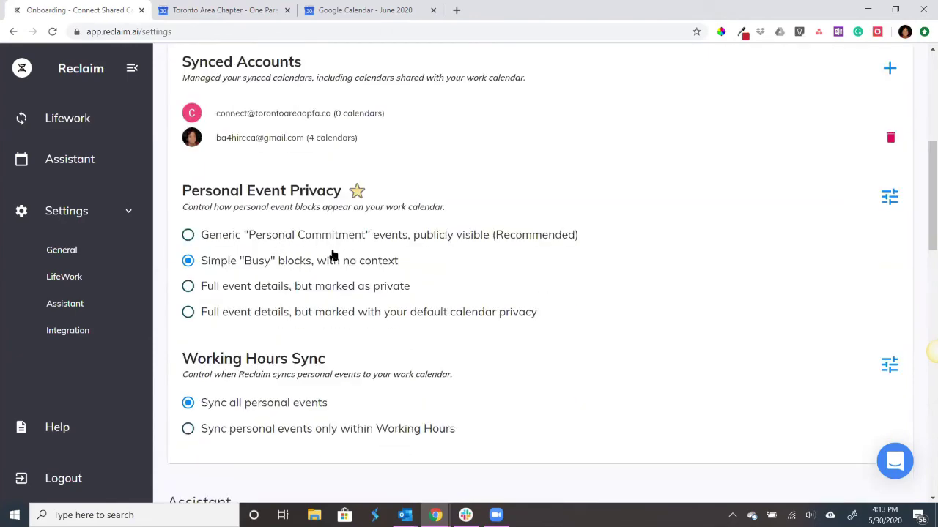
pyautogui.scroll(-1, 332, 257)
pyautogui.scroll(-2, 332, 257)
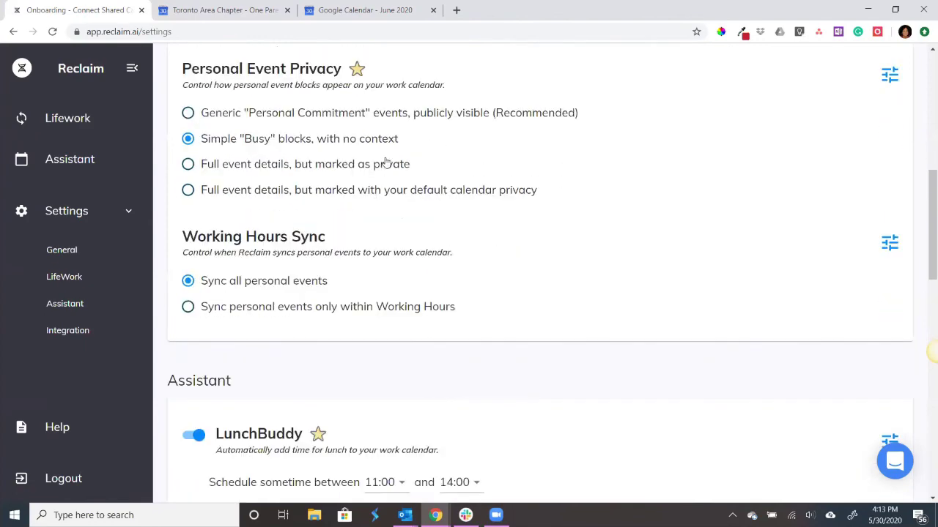
pyautogui.scroll(-10, 487, 272)
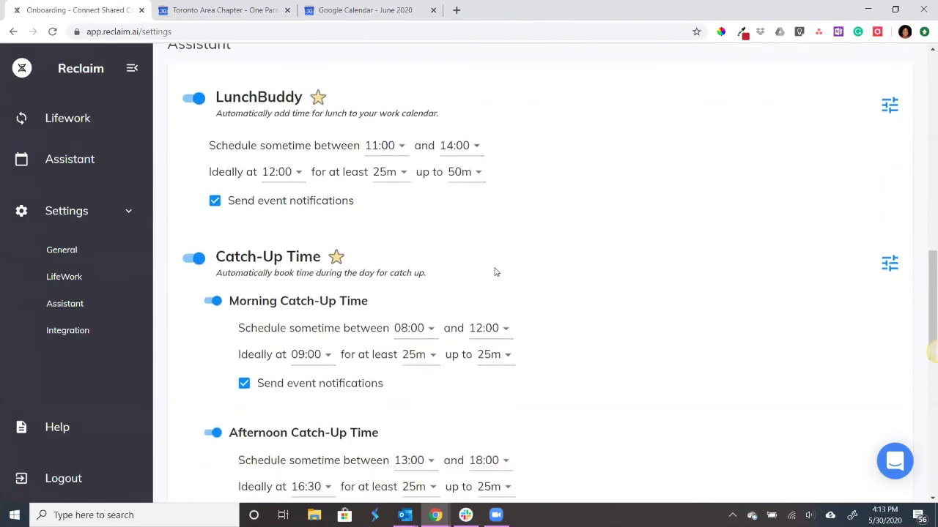
pyautogui.scroll(-6, 487, 272)
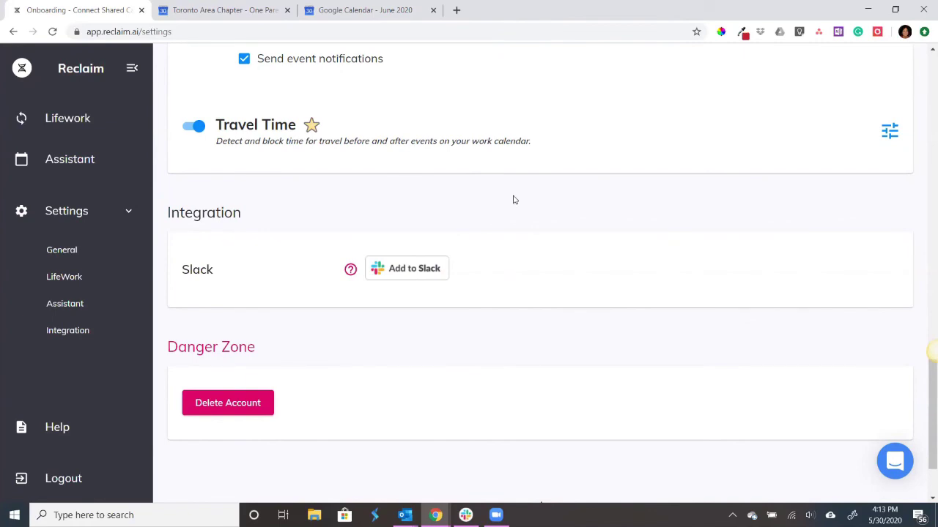
pyautogui.click(66, 123)
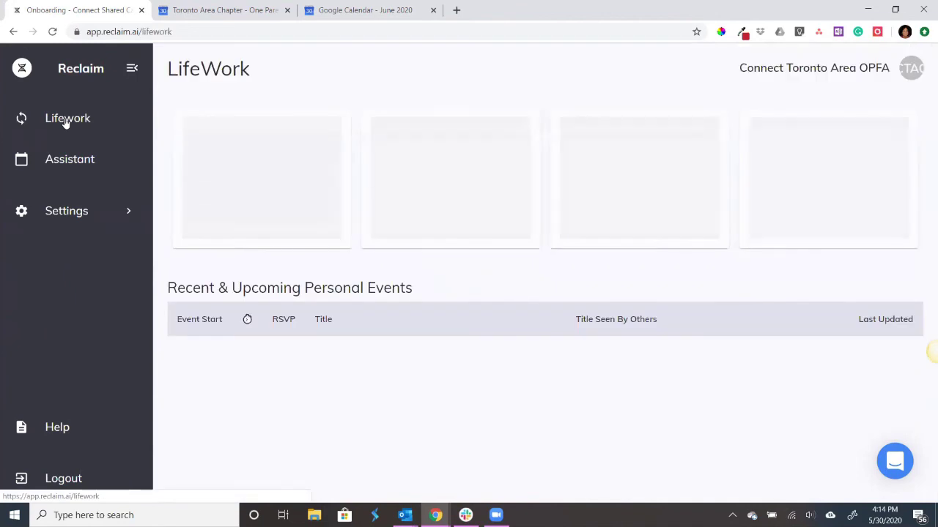